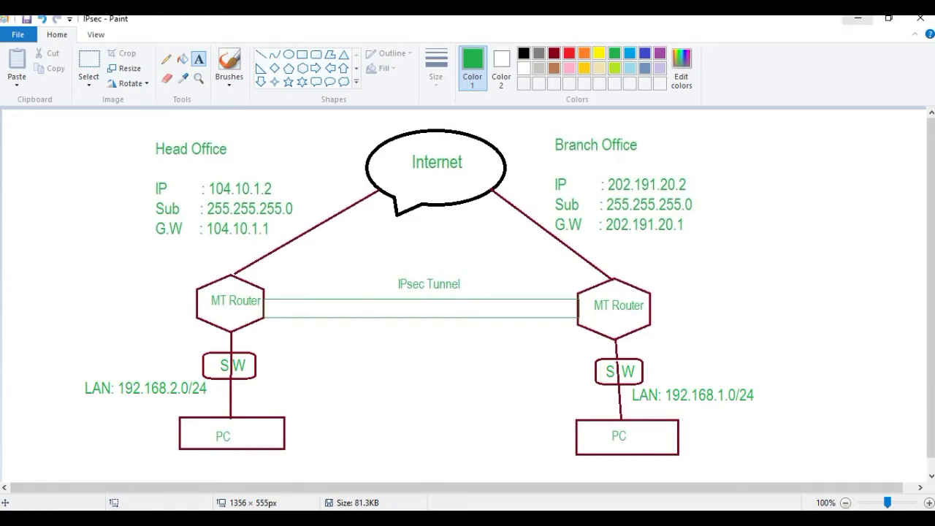
# Minimize the Paint window with the IPsec network diagram to show the desktop.
pyautogui.click(858, 17)
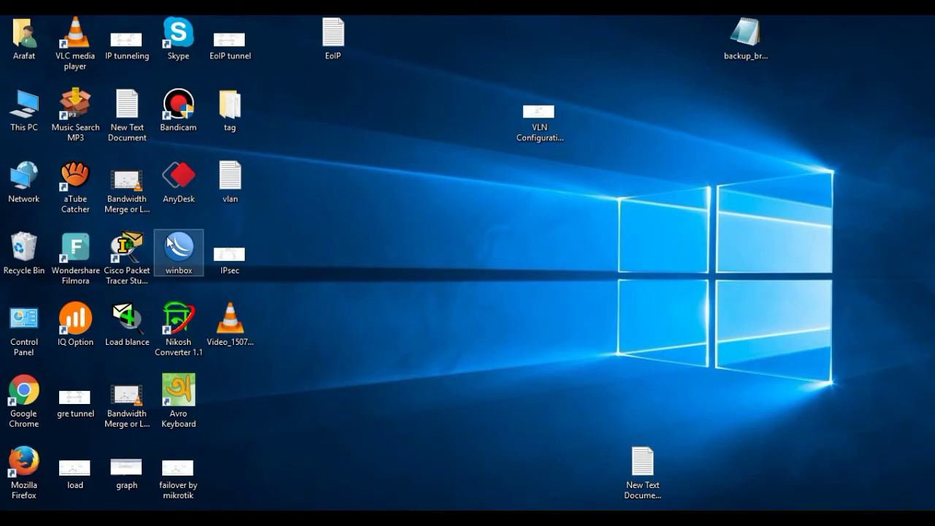
# Launch WinBox and connect to the Head office hAP lite router, checking the Paint diagram.
pyautogui.doubleClick(169, 240)
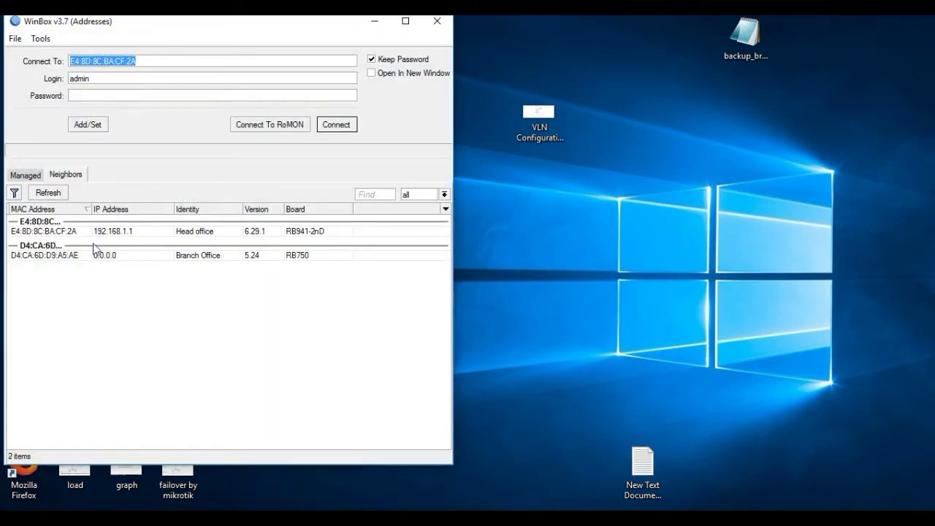
pyautogui.click(40, 233)
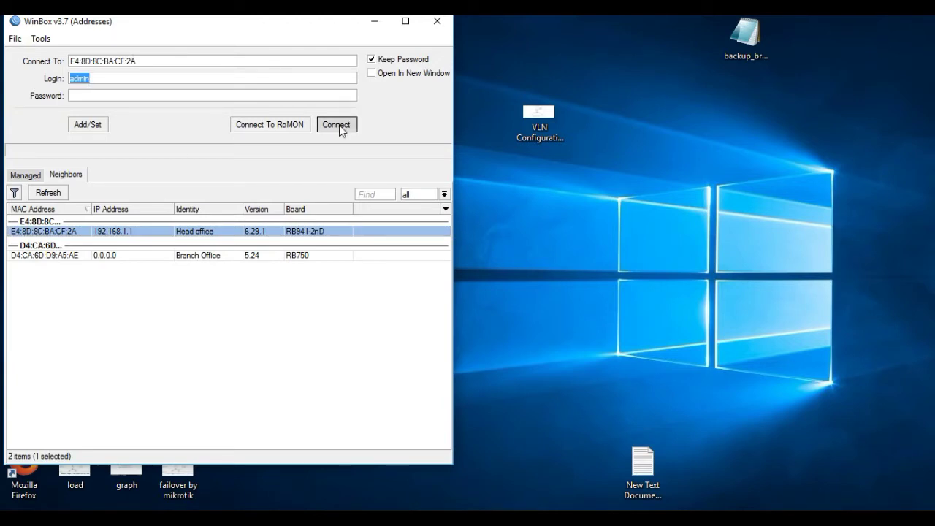
pyautogui.click(337, 125)
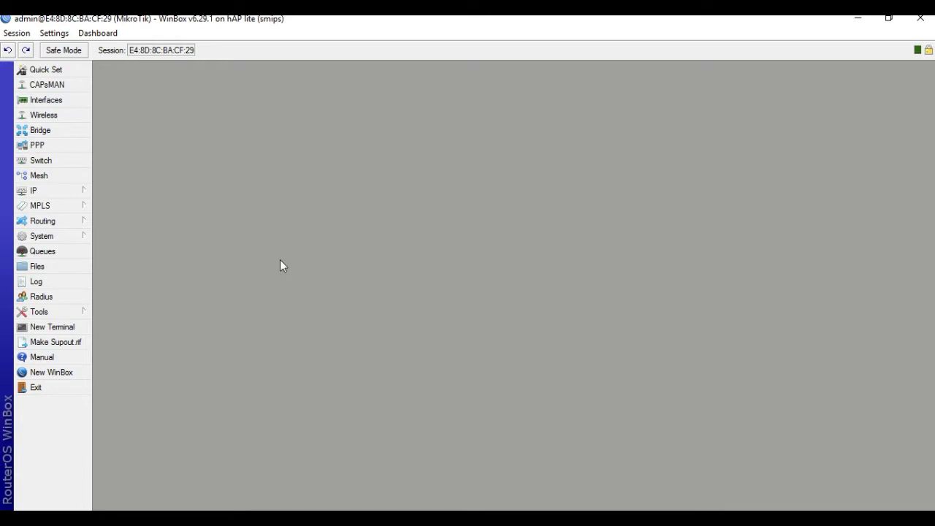
pyautogui.click(471, 509)
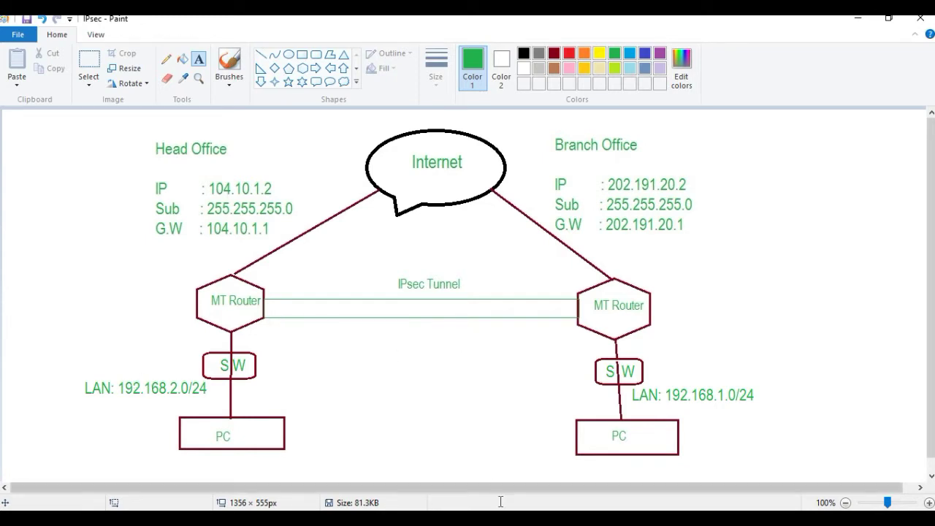
pyautogui.click(523, 521)
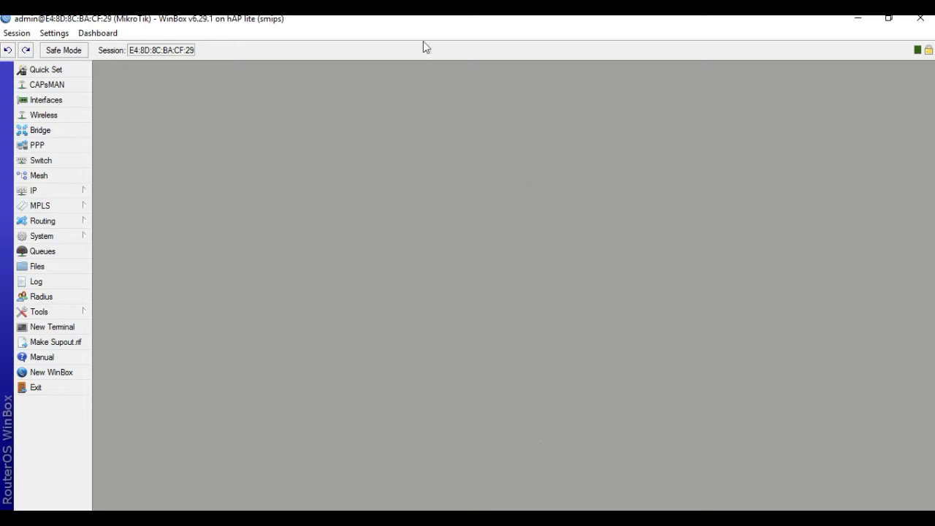
pyautogui.click(33, 190)
# Add the WAN address 104.10.1.2/24 on ether1 in the IP Address List.
pyautogui.click(135, 203)
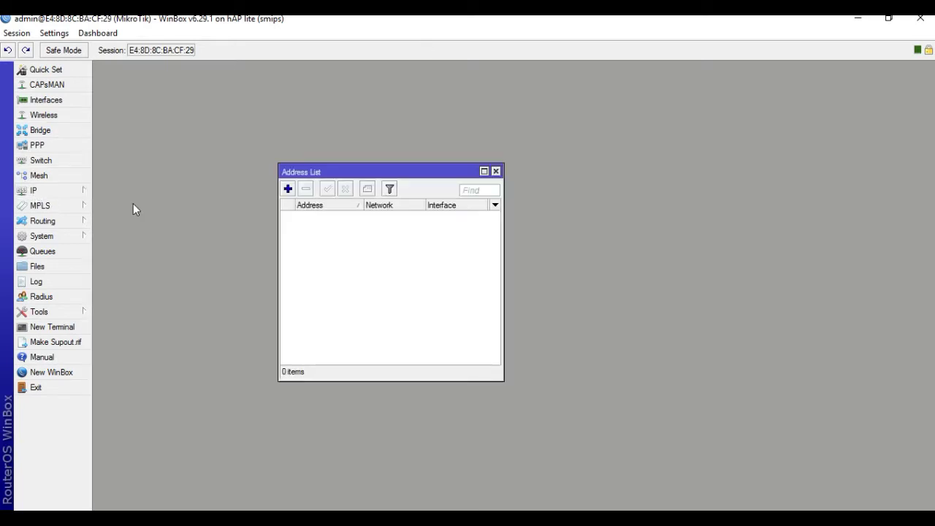
pyautogui.click(288, 189)
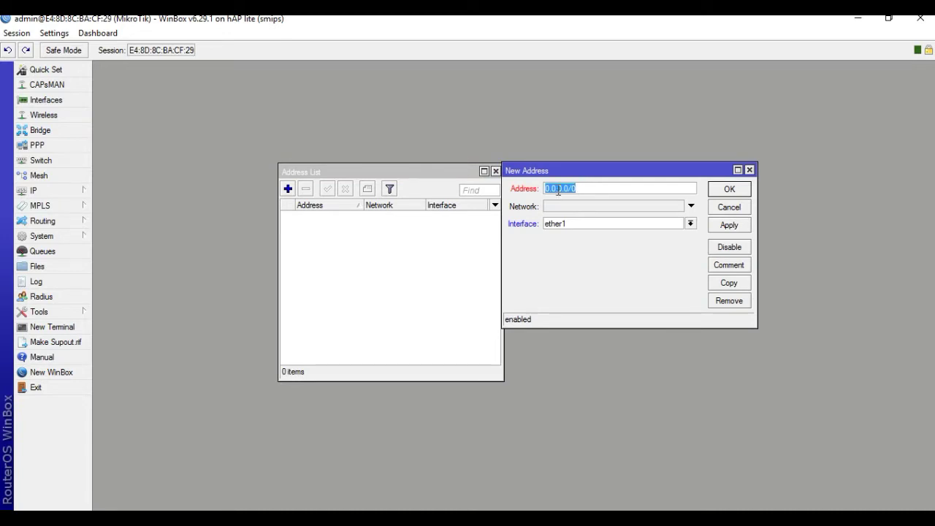
pyautogui.write('104.10.1.2/24')
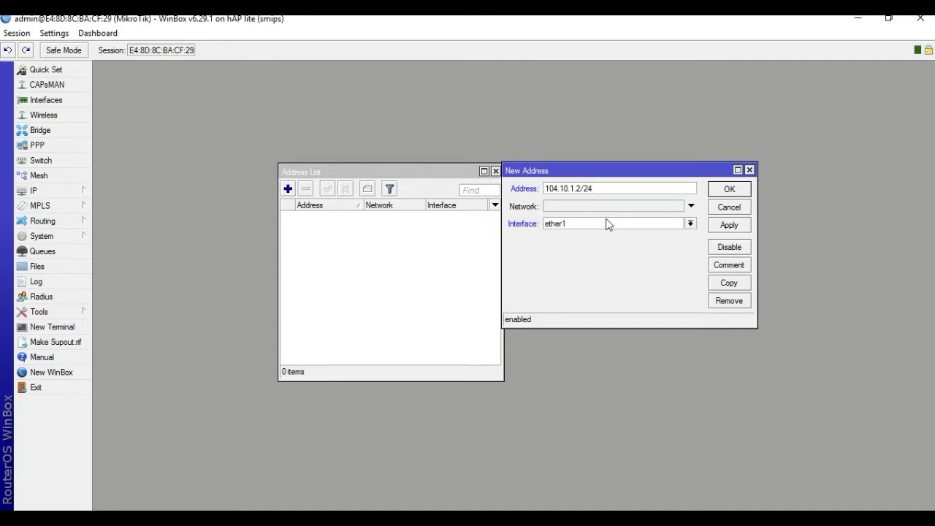
pyautogui.click(729, 228)
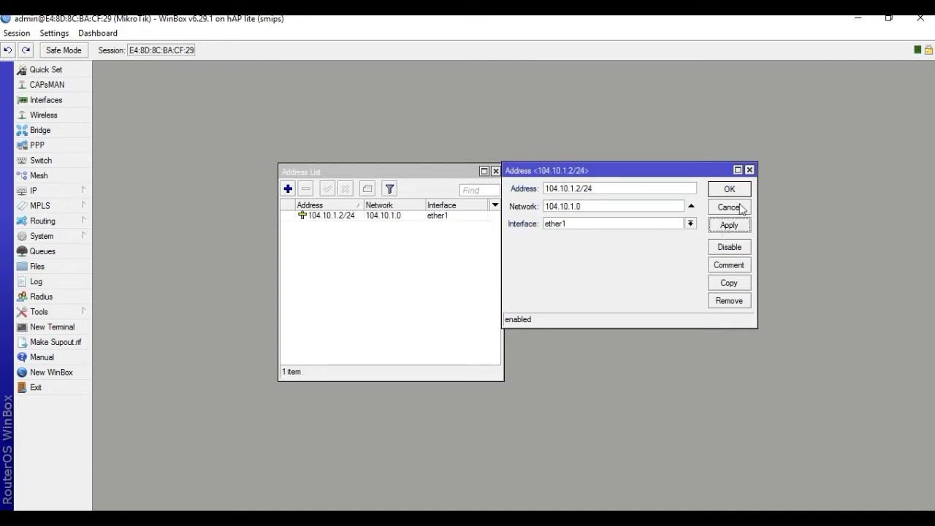
pyautogui.click(730, 191)
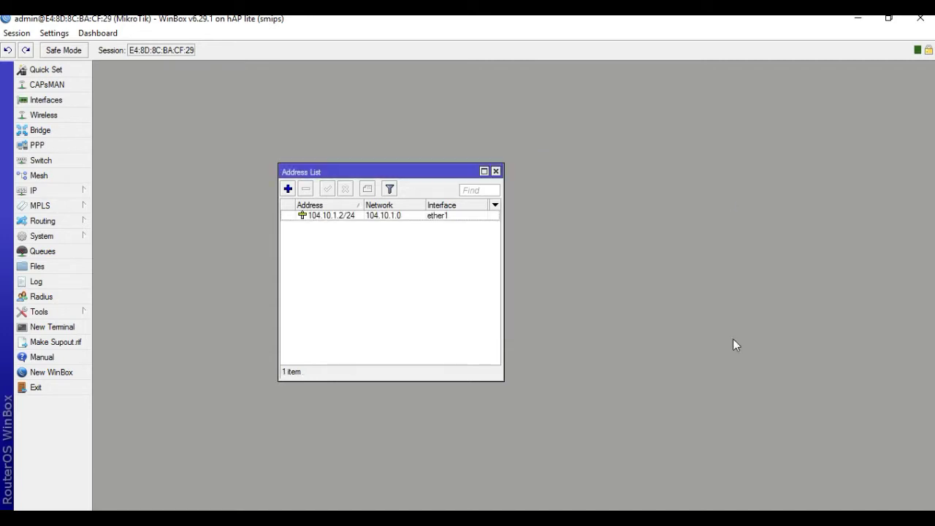
# Add a default route 0.0.0.0/0 with gateway 104.10.1.1.
pyautogui.click(35, 191)
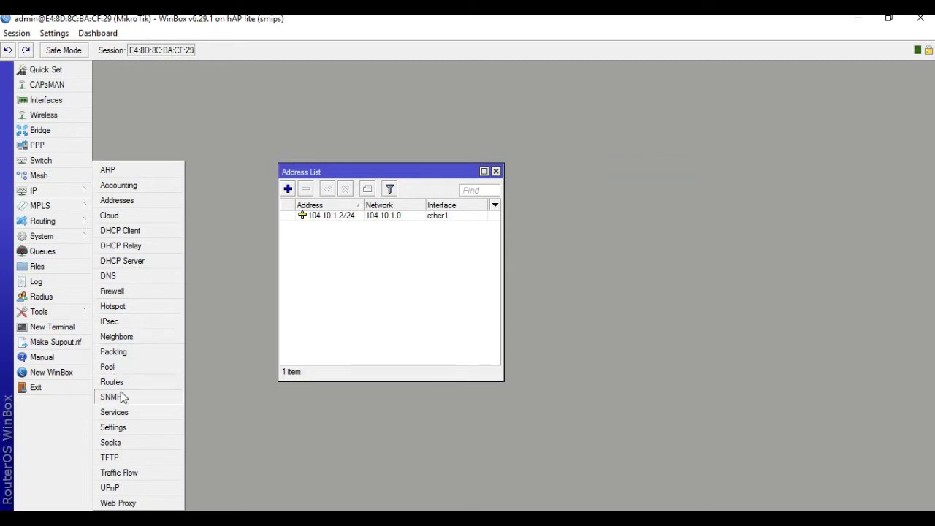
pyautogui.click(121, 383)
pyautogui.click(104, 188)
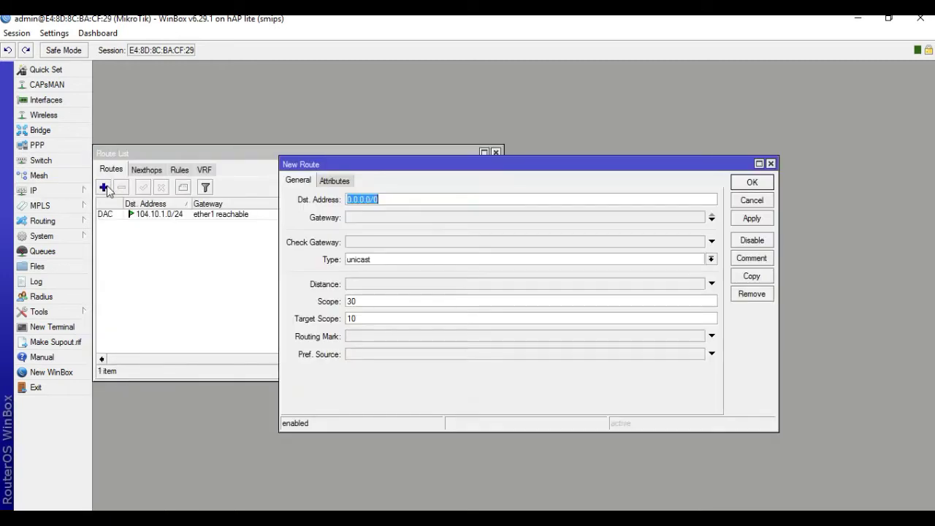
pyautogui.click(363, 218)
pyautogui.write('104')
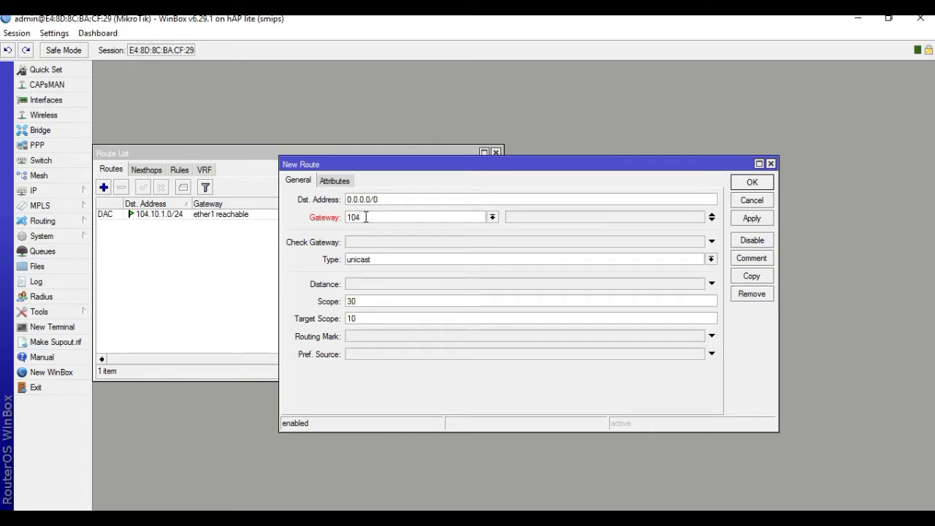
pyautogui.write('.10.1.1')
pyautogui.click(752, 218)
pyautogui.click(749, 186)
pyautogui.click(748, 186)
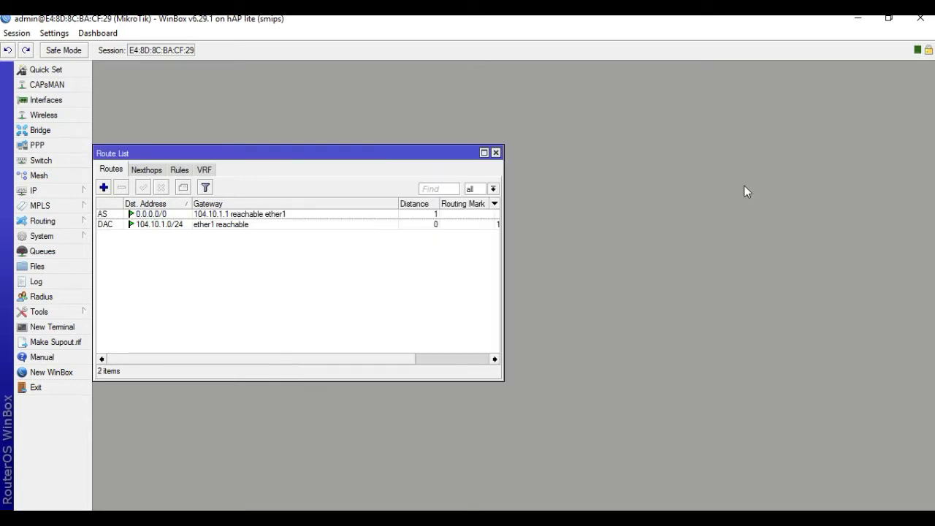
# Set the router's DNS server to 8.8.8.8.
pyautogui.click(34, 191)
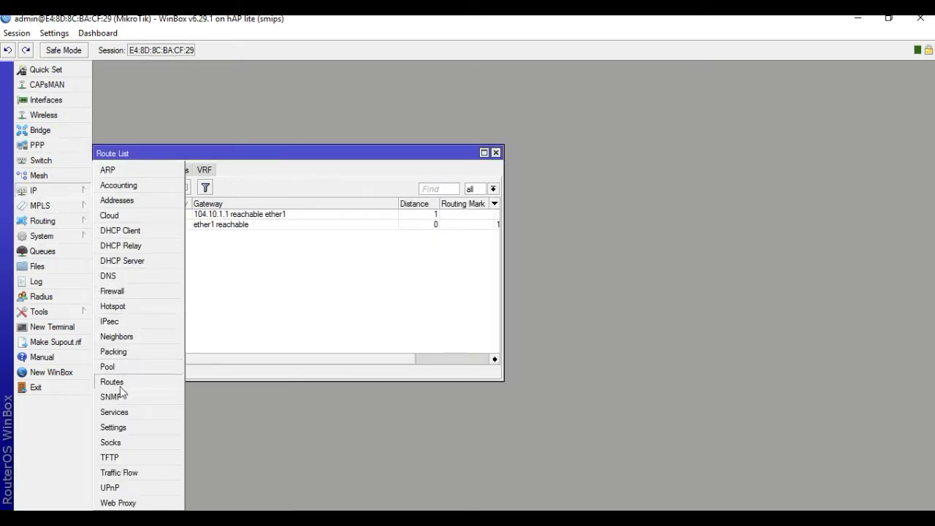
pyautogui.click(116, 280)
pyautogui.click(500, 216)
pyautogui.write('8.8.8')
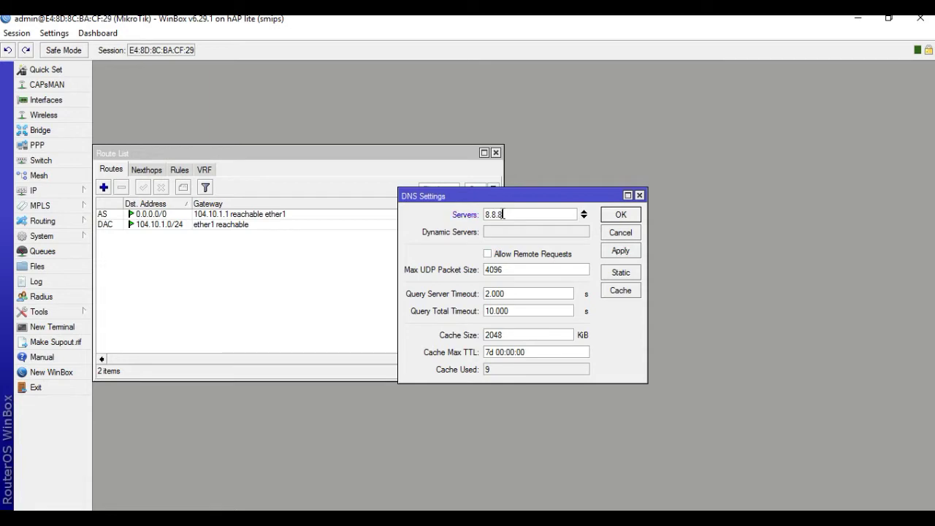
pyautogui.write('.8')
pyautogui.click(621, 251)
pyautogui.click(620, 215)
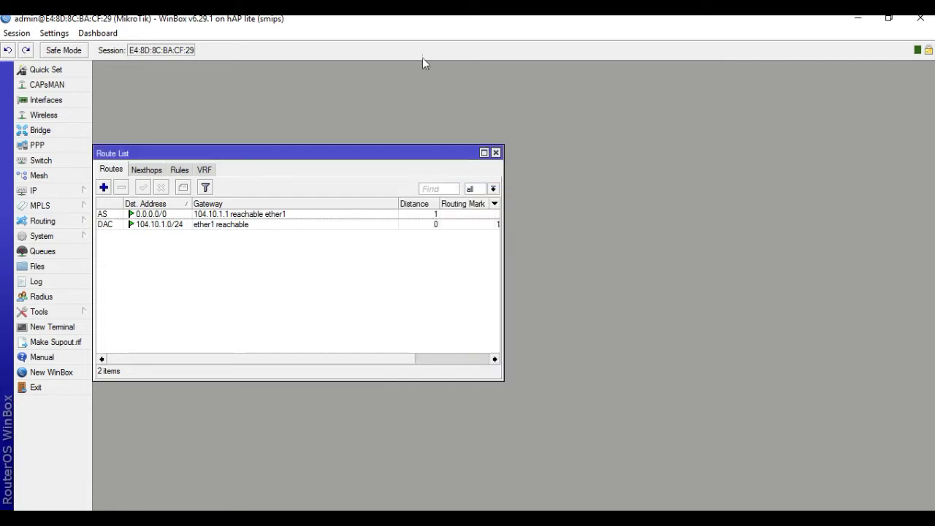
pyautogui.click(20, 100)
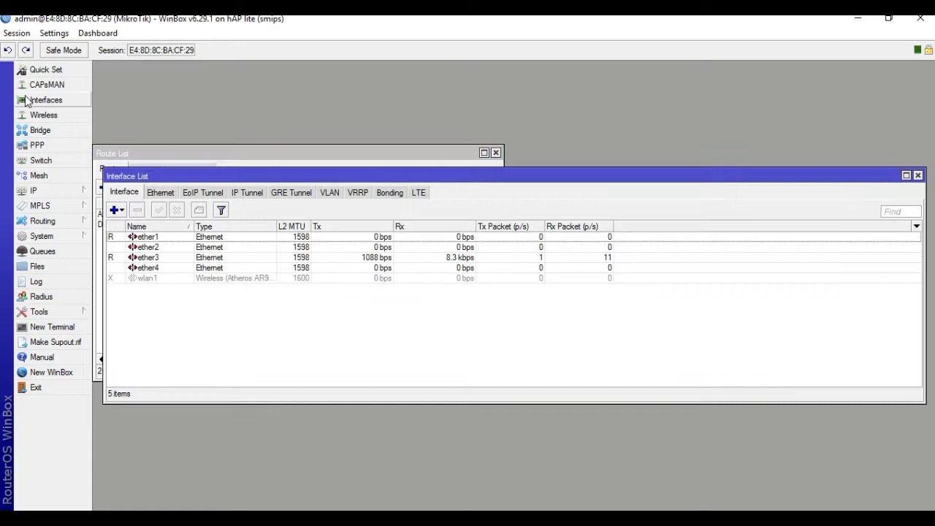
# Rename interface ether1 to ether1_WAN.
pyautogui.click(145, 238)
pyautogui.doubleClick(145, 238)
pyautogui.click(462, 176)
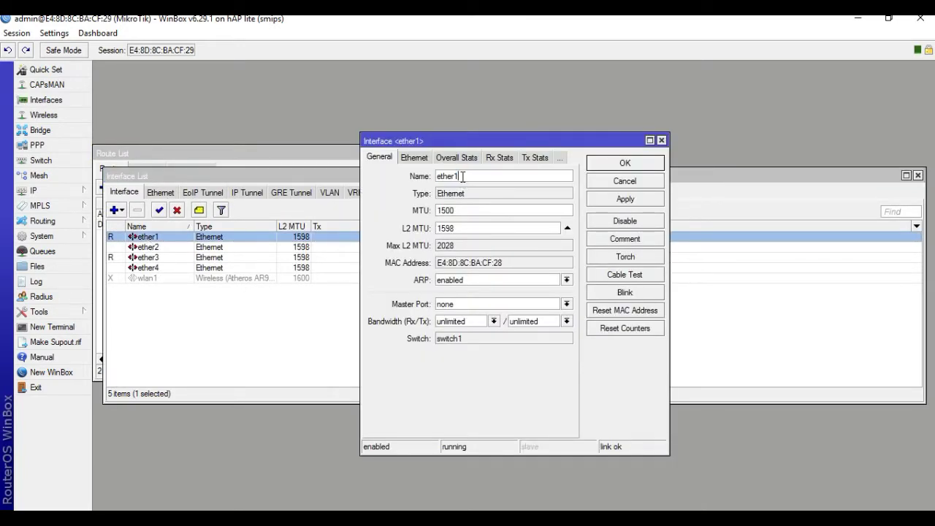
pyautogui.write('_WAN')
pyautogui.click(614, 160)
# Rename interface ether3 to ether3_LAN, then view the IPsec diagram.
pyautogui.click(159, 259)
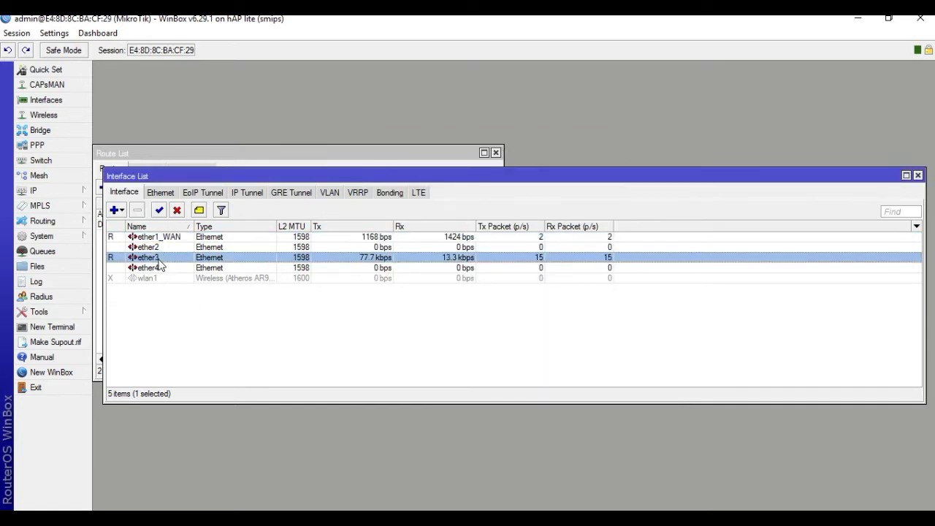
pyautogui.doubleClick(158, 260)
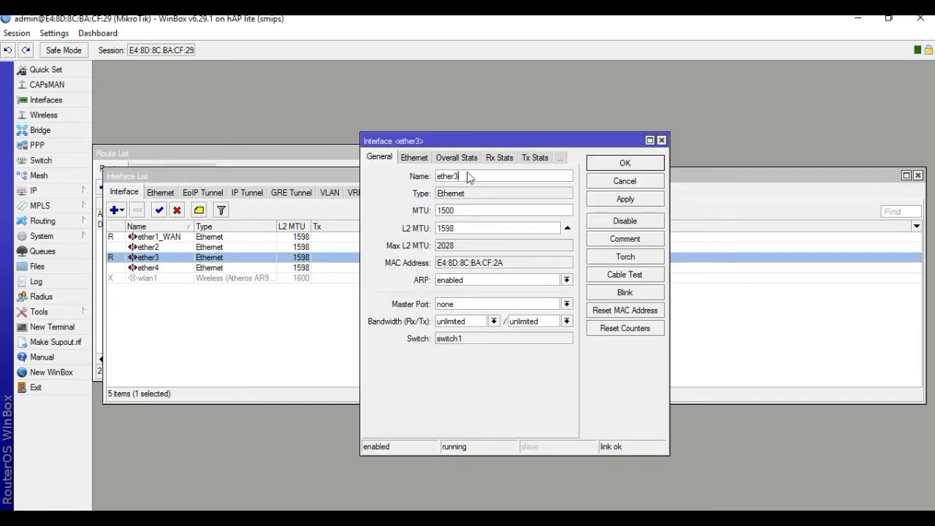
pyautogui.write('_LAN')
pyautogui.click(626, 201)
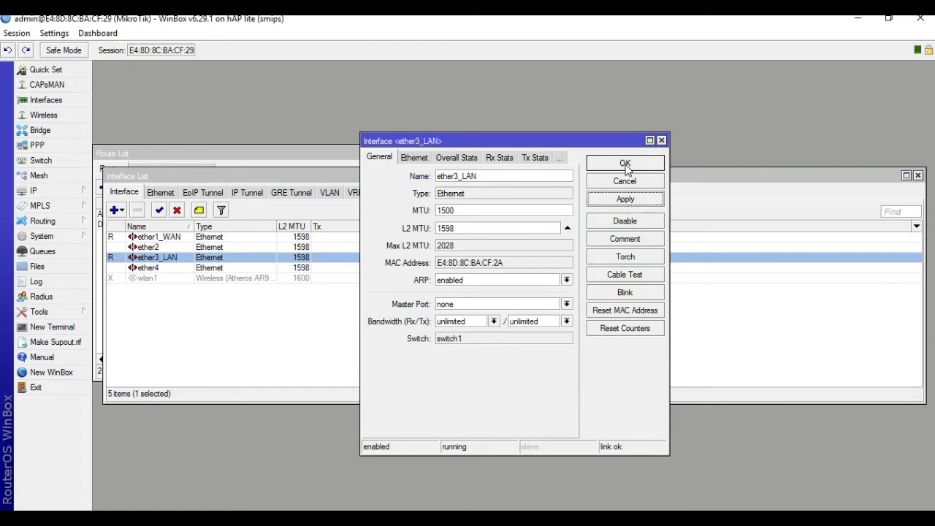
pyautogui.click(625, 164)
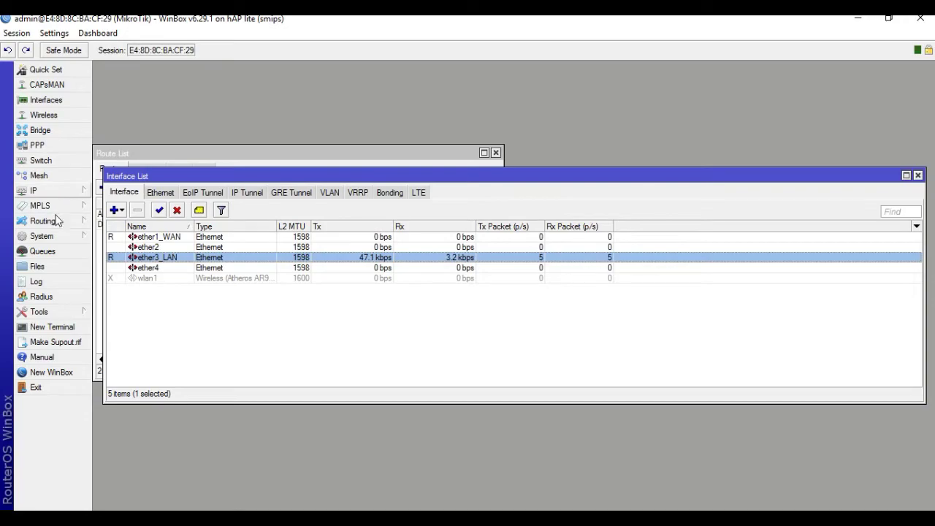
pyautogui.hotkey('alt', 'Tab')
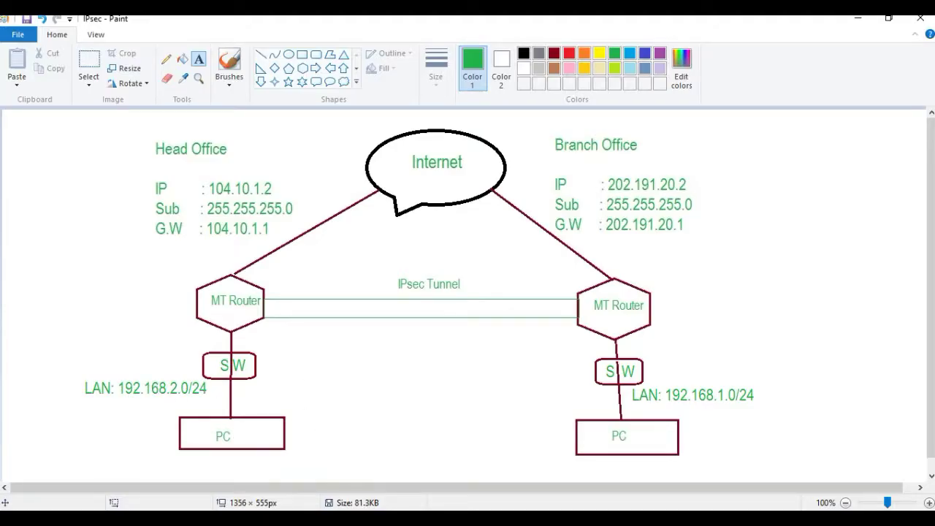
# Add the IP address 192.168.2.1/24 in the address list.
pyautogui.hotkey('alt', 'Tab')
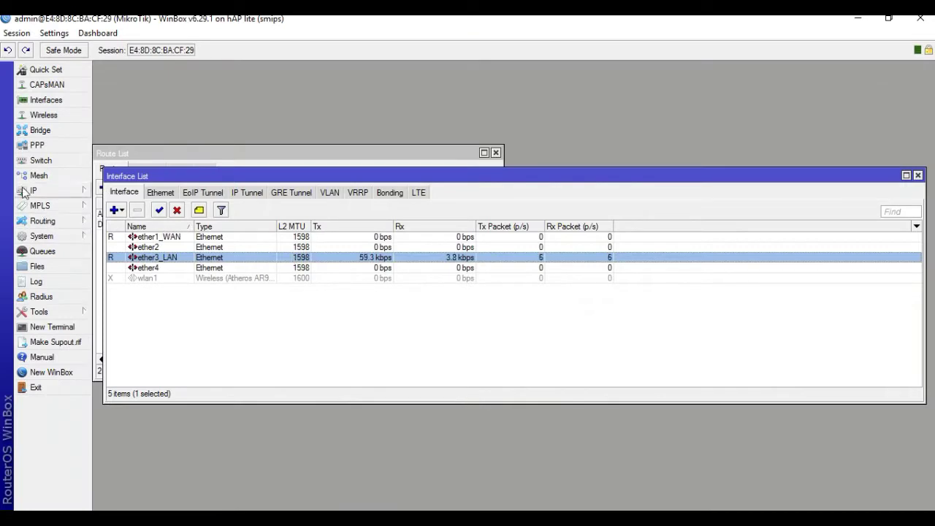
pyautogui.click(74, 191)
pyautogui.click(113, 201)
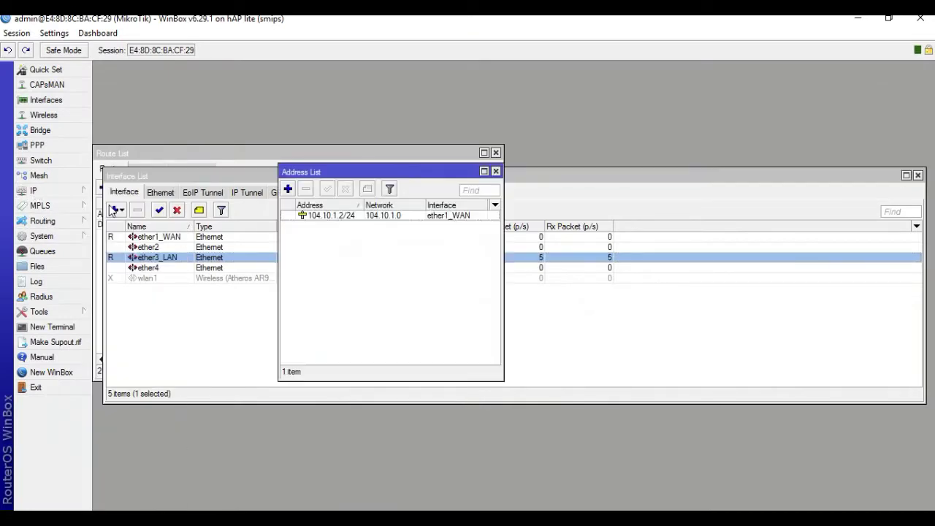
pyautogui.click(287, 190)
pyautogui.write('19')
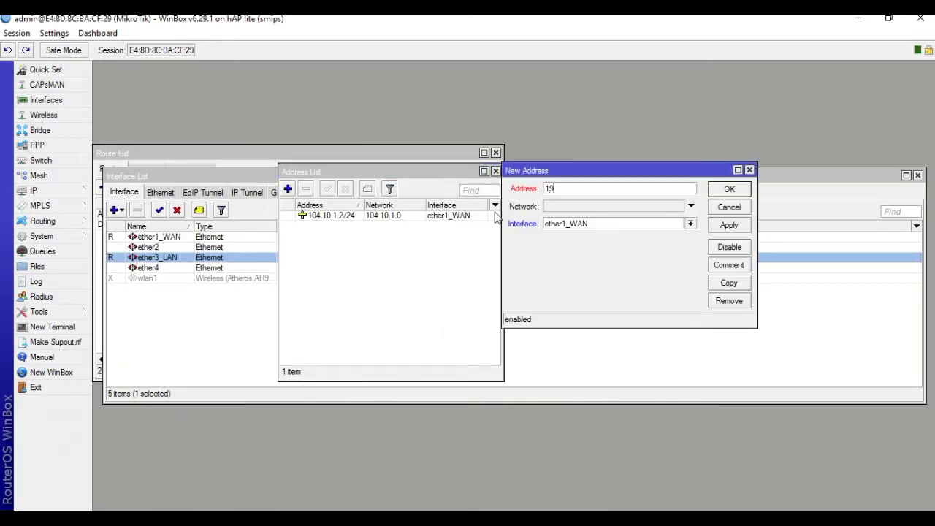
pyautogui.write('2.168.2.1/24')
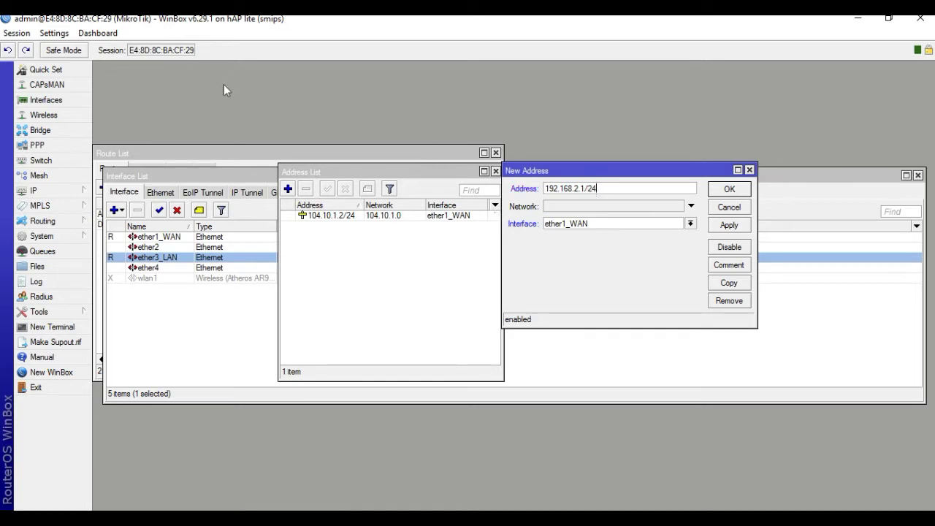
pyautogui.click(730, 226)
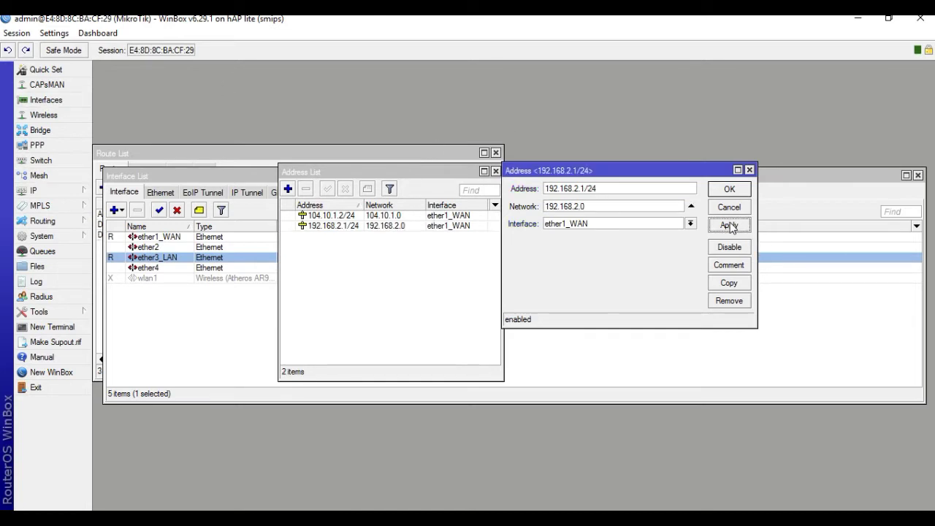
pyautogui.click(729, 190)
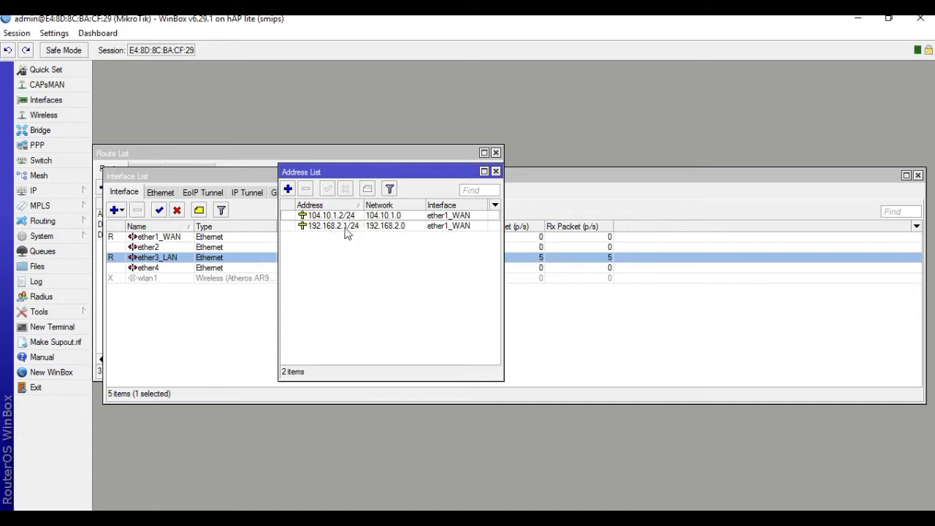
# Assign the 192.168.2.1/24 address to interface ether3_LAN.
pyautogui.click(350, 232)
pyautogui.doubleClick(377, 227)
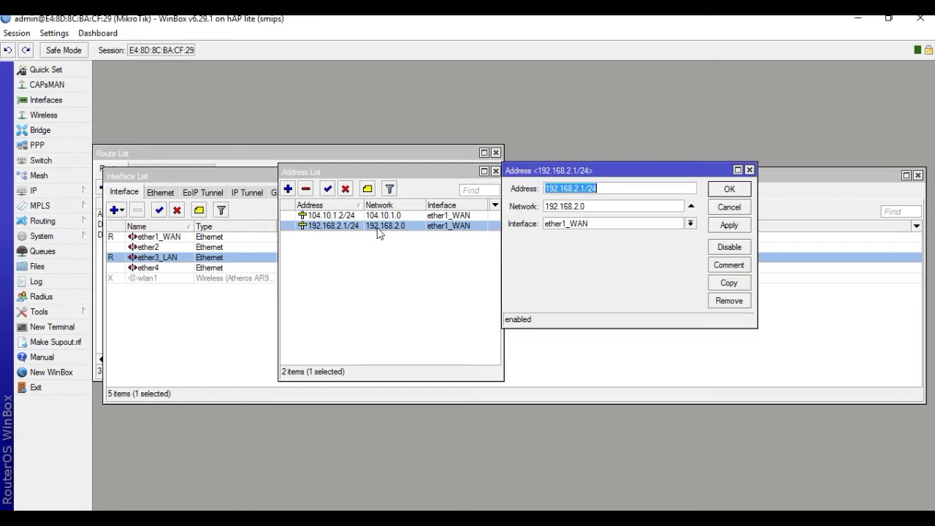
pyautogui.click(616, 226)
pyautogui.click(578, 252)
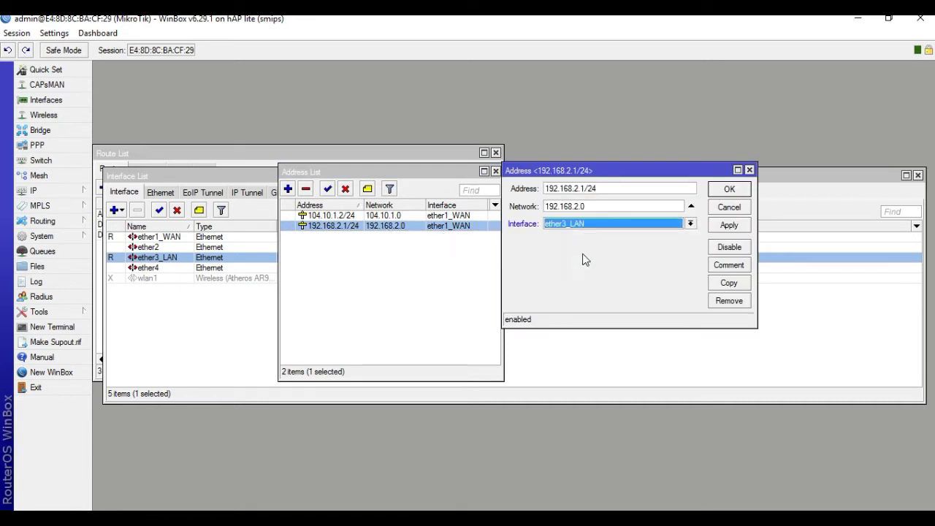
pyautogui.click(714, 228)
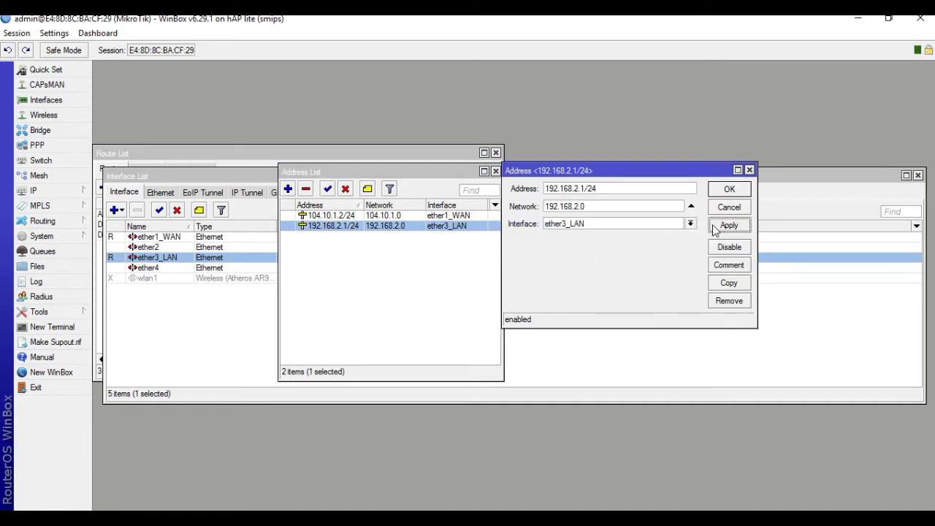
pyautogui.click(728, 192)
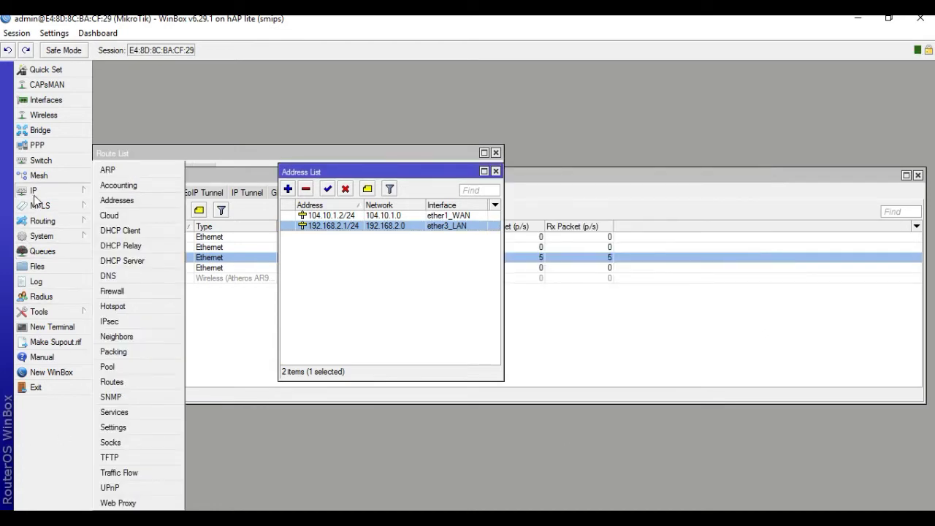
# Create a srcnat accept rule with source 192.168.2.0/24 and destination 192.168.1.0/24.
pyautogui.click(112, 290)
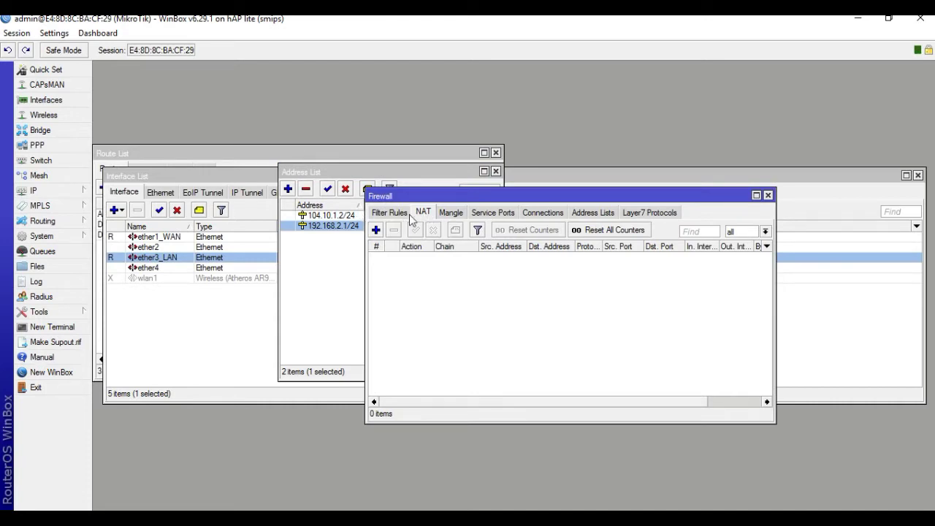
pyautogui.click(376, 231)
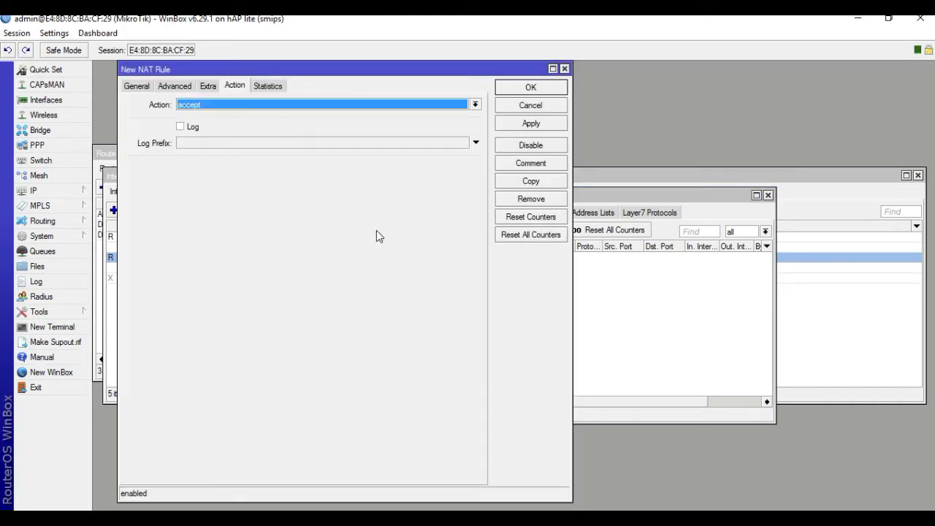
pyautogui.click(136, 86)
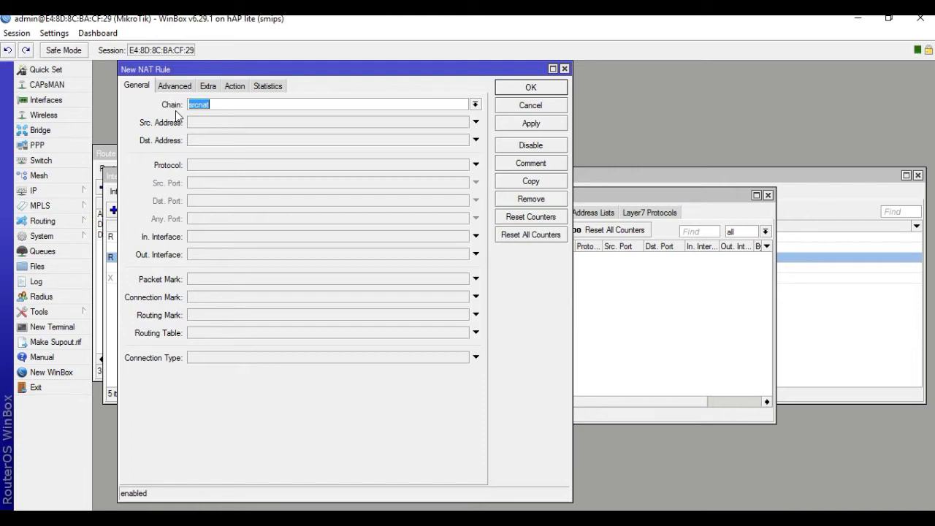
pyautogui.click(195, 124)
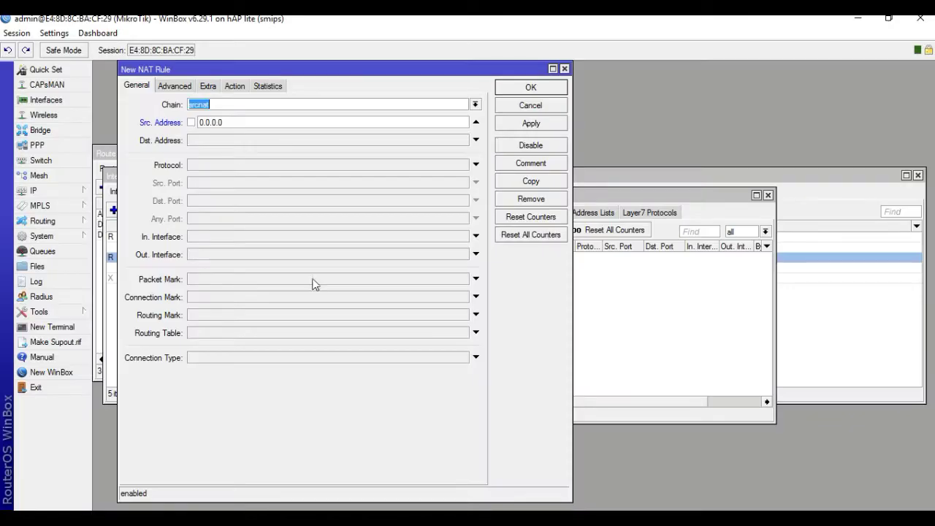
pyautogui.click(215, 124)
pyautogui.write('192')
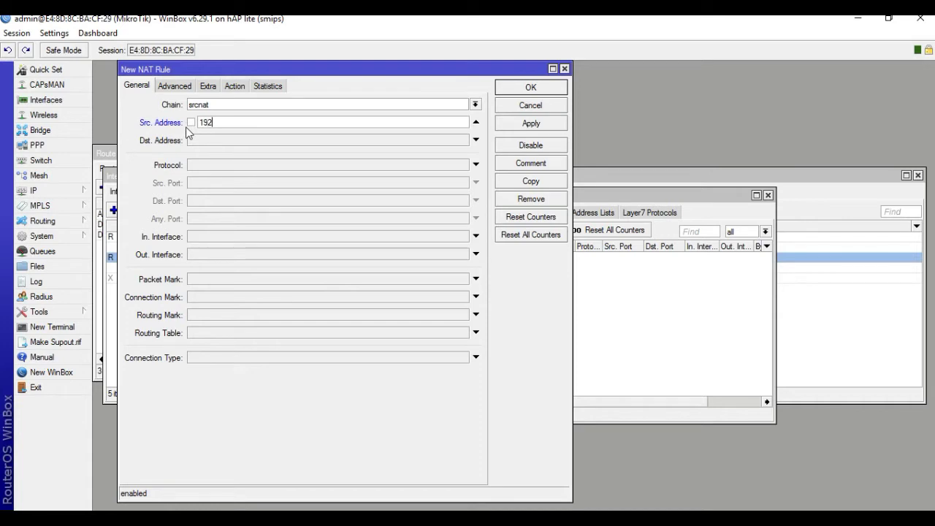
pyautogui.write('.168.2.0/24')
pyautogui.click(211, 141)
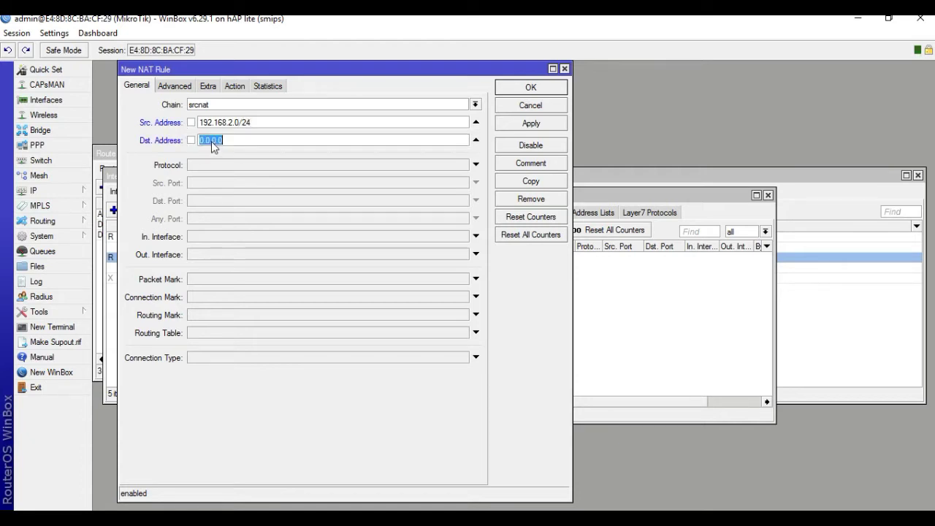
pyautogui.write('192.168.1.0/24')
pyautogui.click(235, 86)
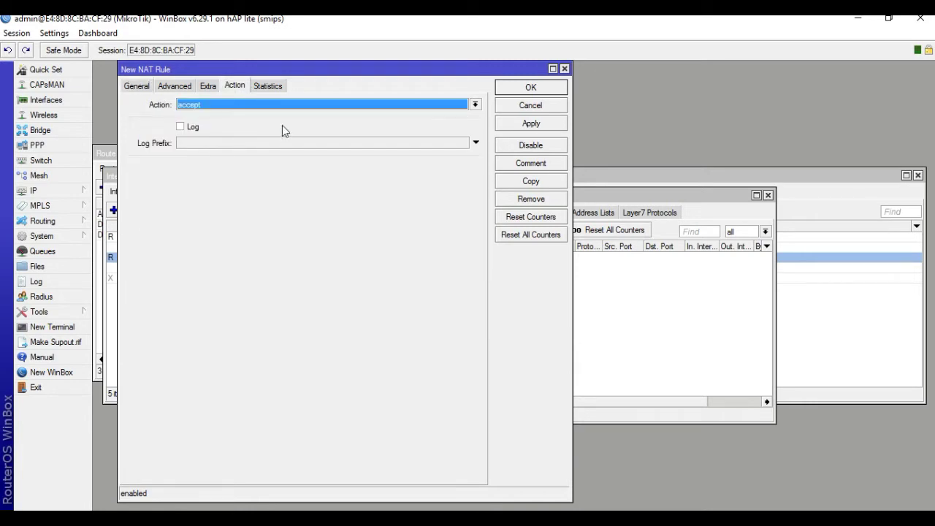
pyautogui.click(532, 124)
pyautogui.click(530, 91)
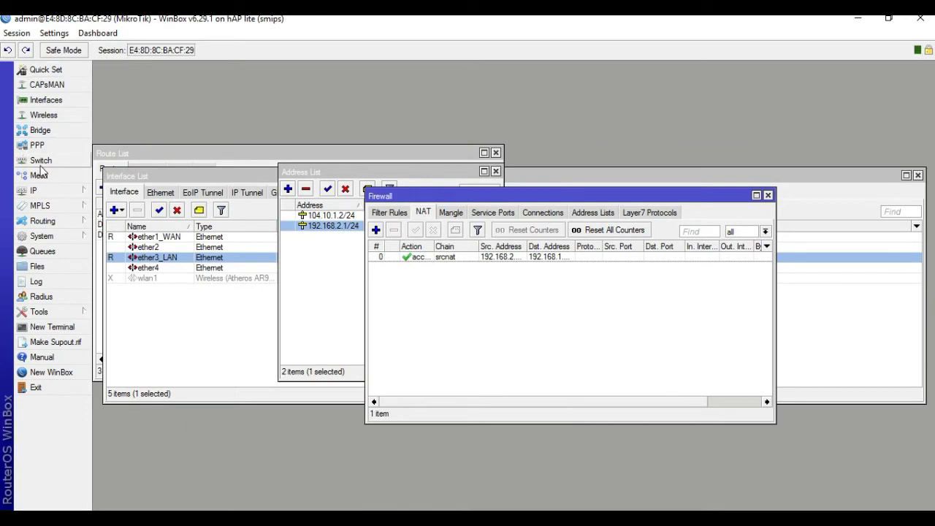
# Set the System Identity to 'Head Office'.
pyautogui.click(45, 242)
pyautogui.click(124, 246)
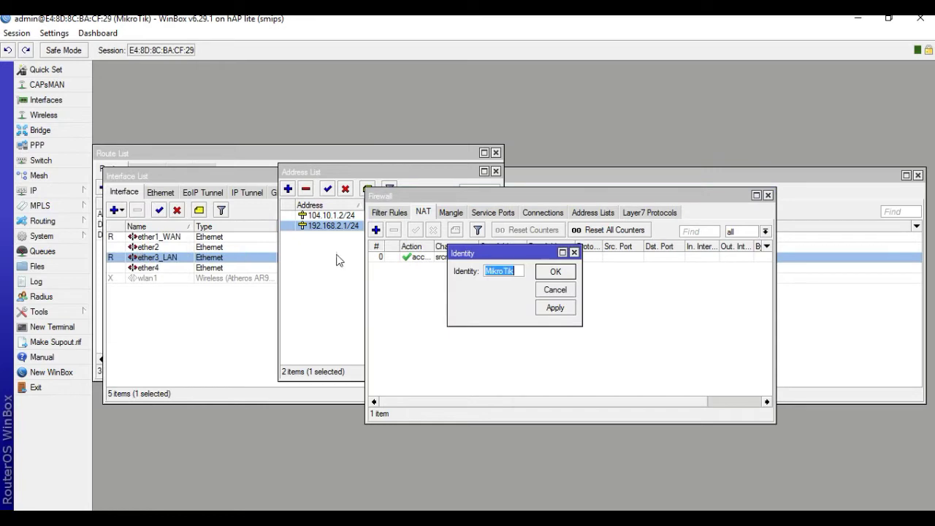
pyautogui.write('Hea')
pyautogui.write('d O')
pyautogui.write('ffice')
pyautogui.click(554, 273)
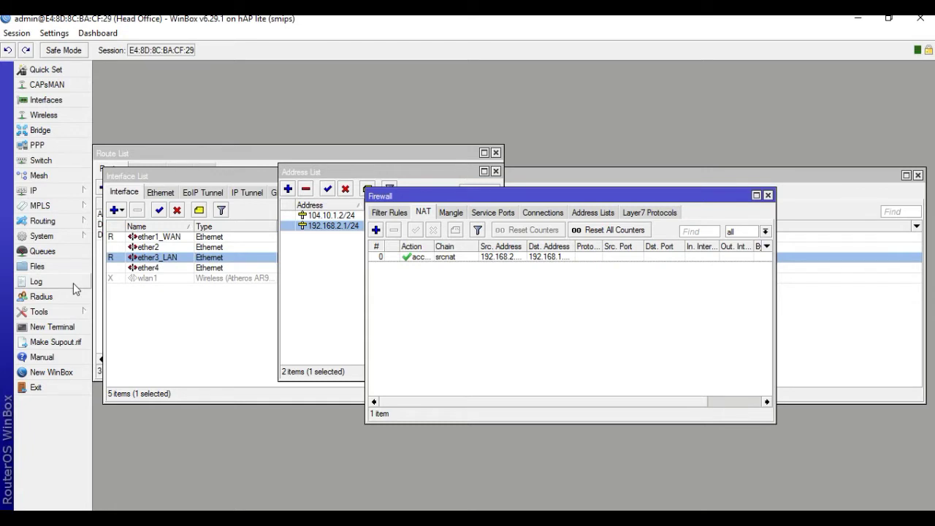
pyautogui.click(29, 191)
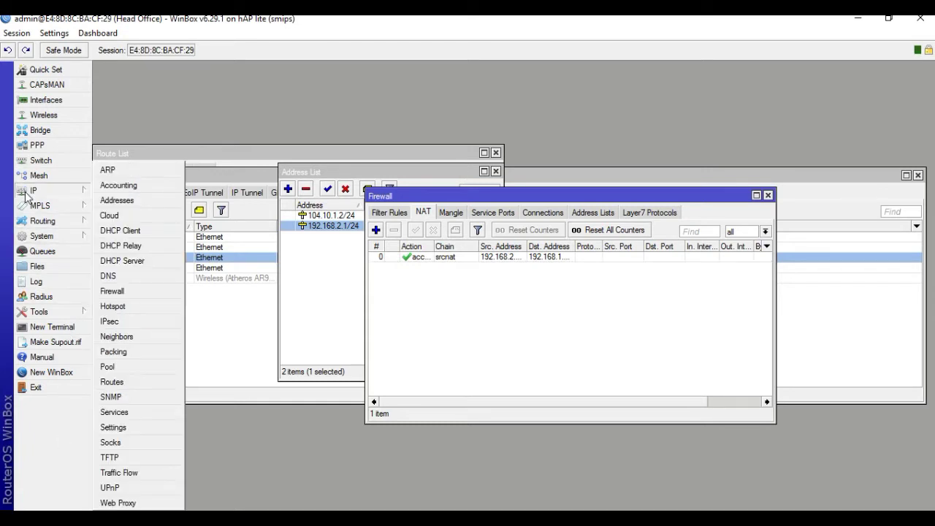
# Create a srcnat NAT rule with out-interface ether1_WAN and action masquerade.
pyautogui.click(119, 298)
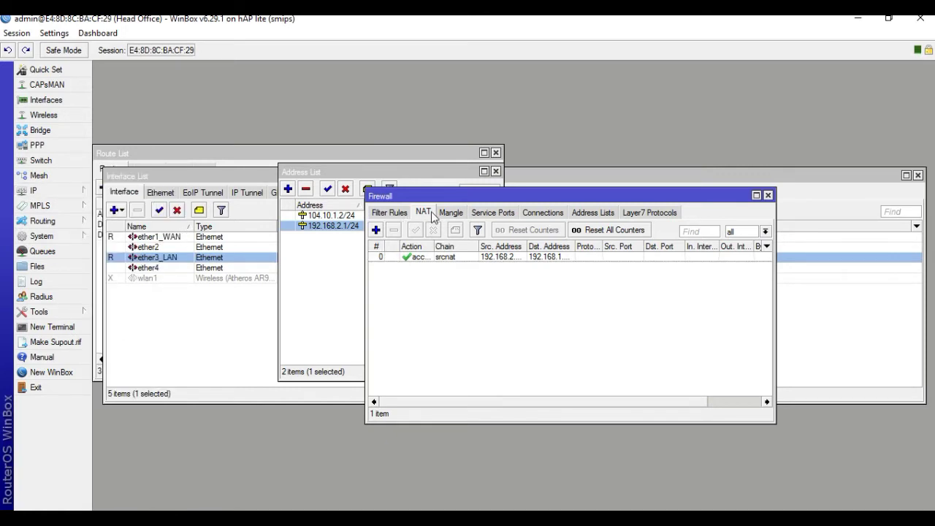
pyautogui.click(376, 230)
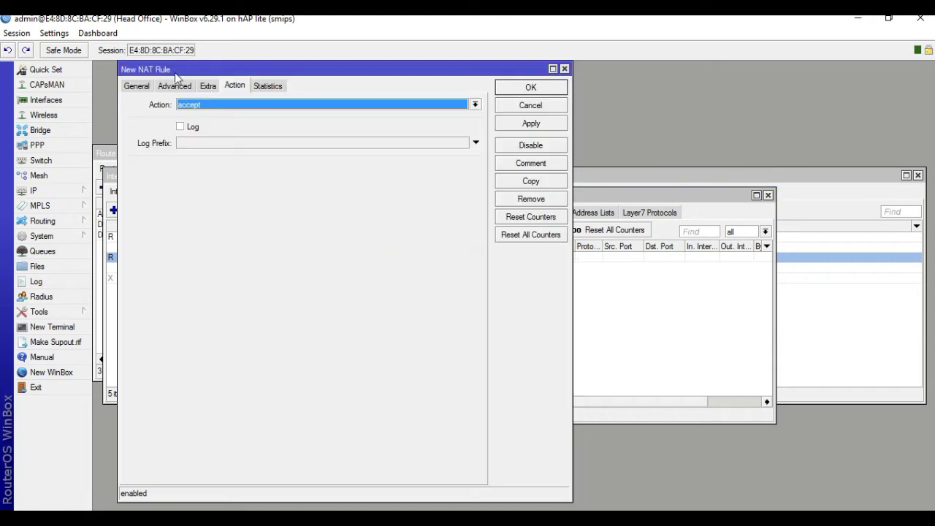
pyautogui.click(137, 86)
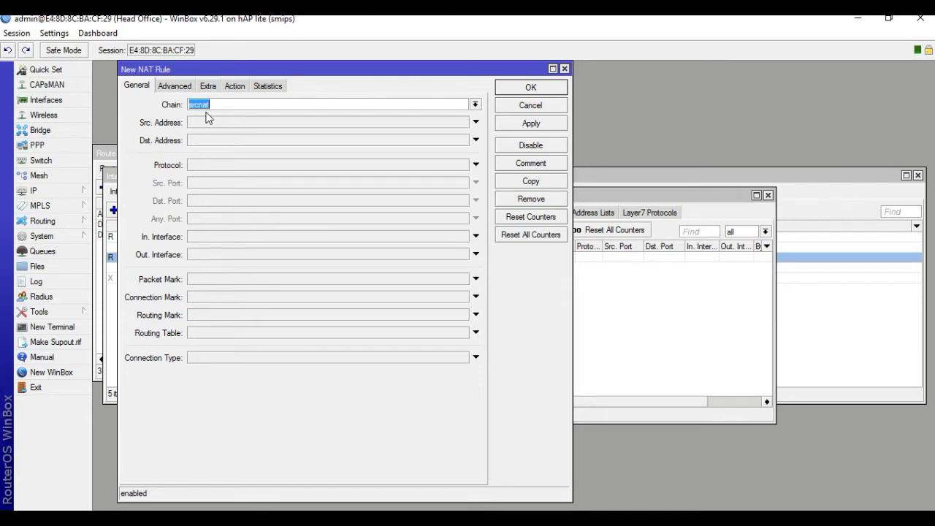
pyautogui.click(200, 253)
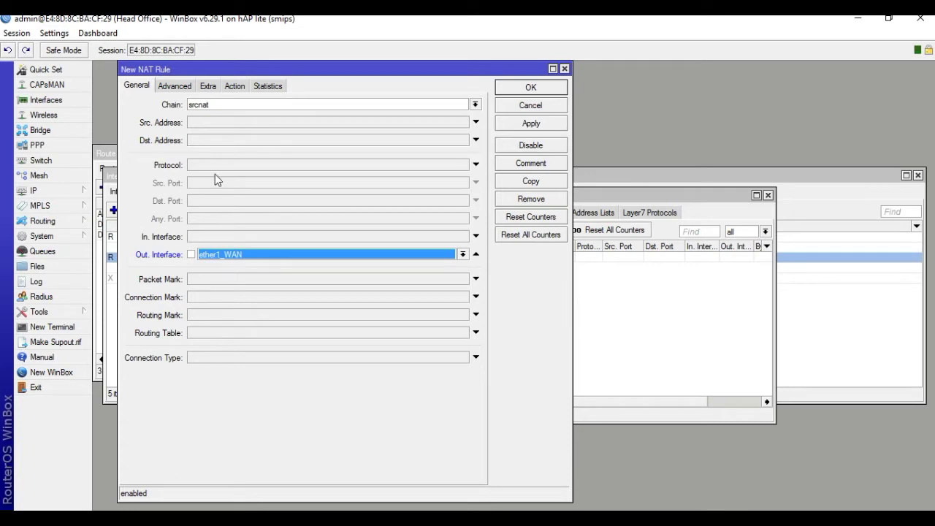
pyautogui.click(235, 87)
pyautogui.click(228, 104)
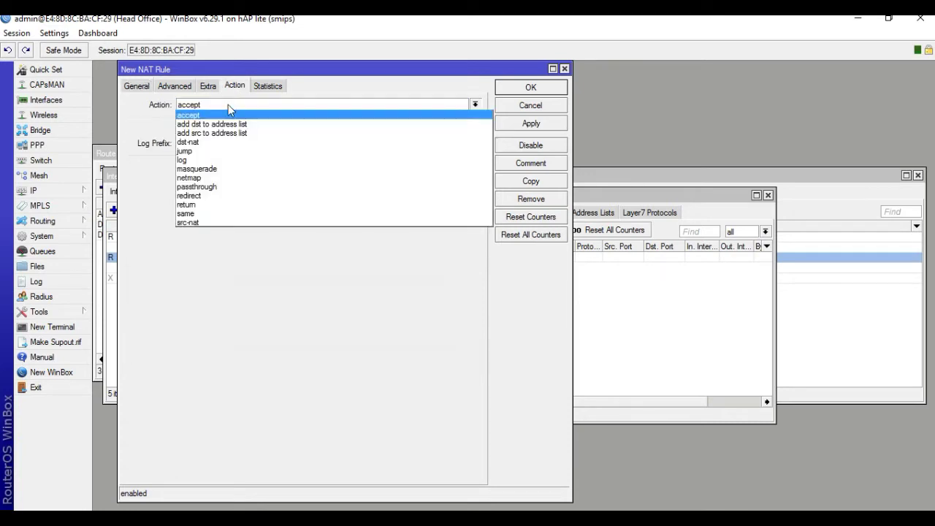
pyautogui.click(213, 173)
pyautogui.click(541, 124)
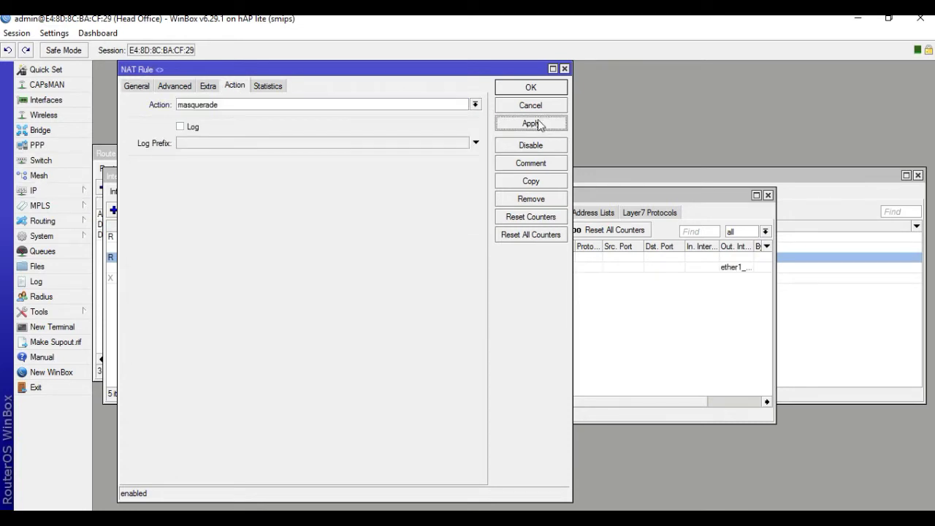
pyautogui.click(527, 88)
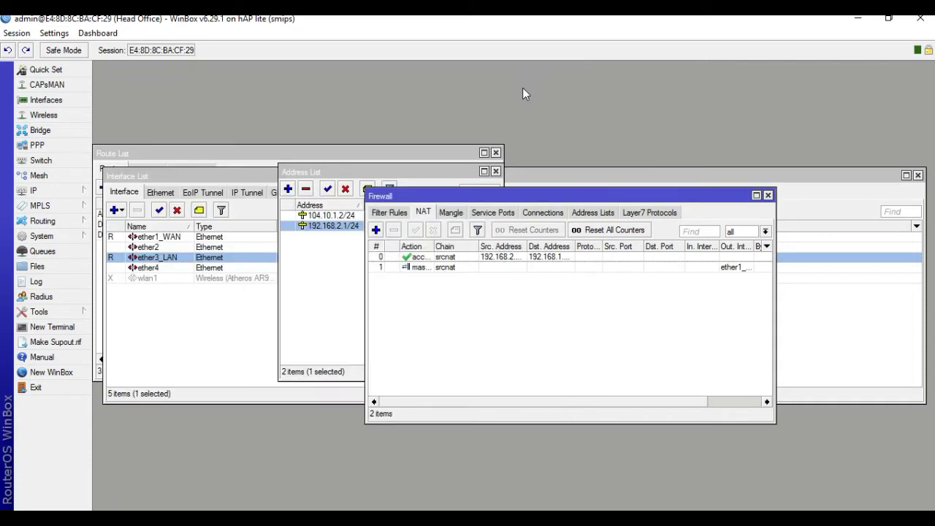
pyautogui.click(41, 190)
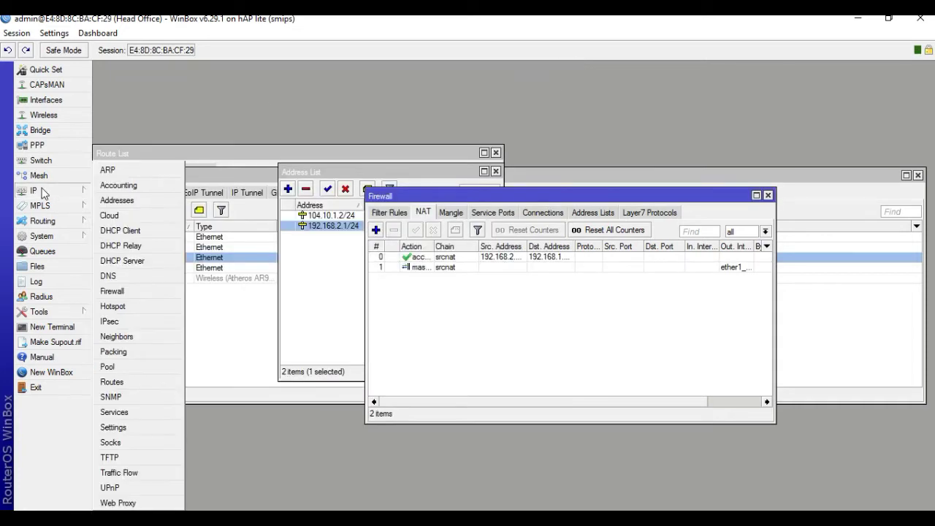
# Create IPsec proposal1 using md5 instead of sha1, keeping 3des encryption.
pyautogui.click(130, 322)
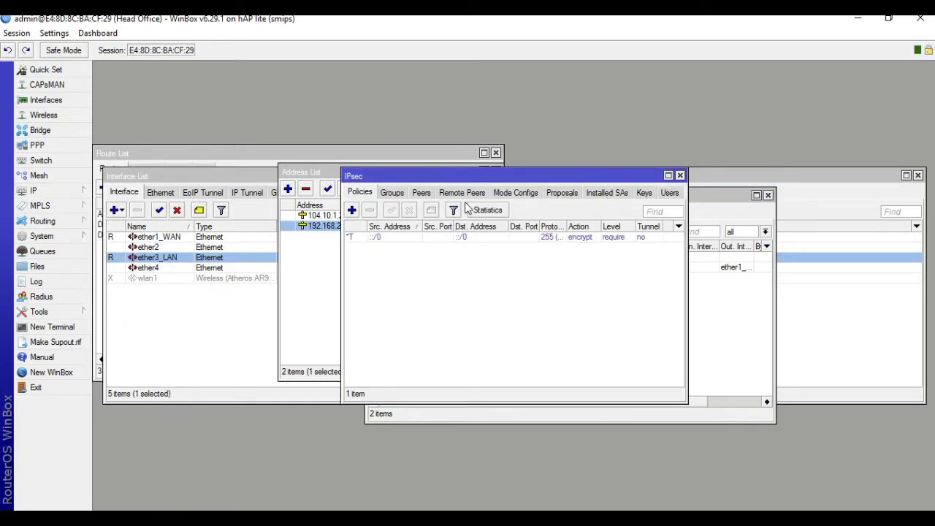
pyautogui.click(564, 193)
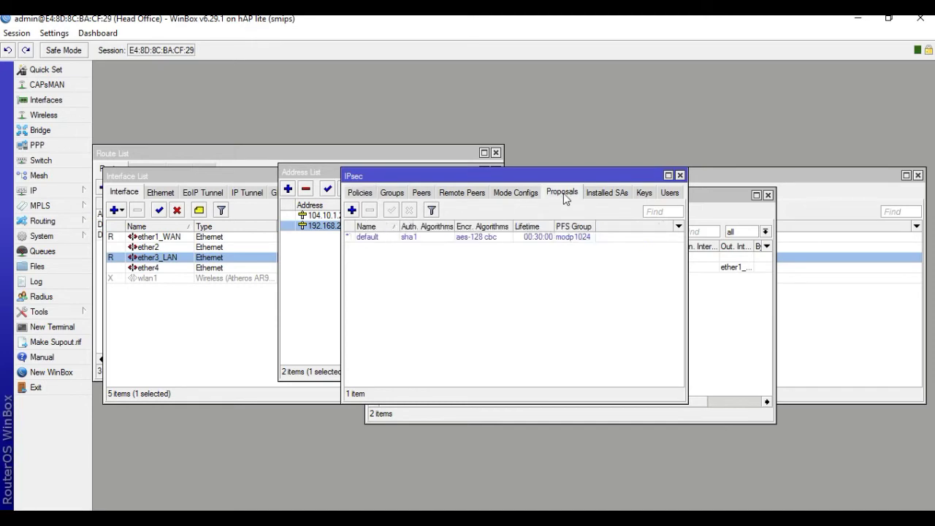
pyautogui.click(353, 212)
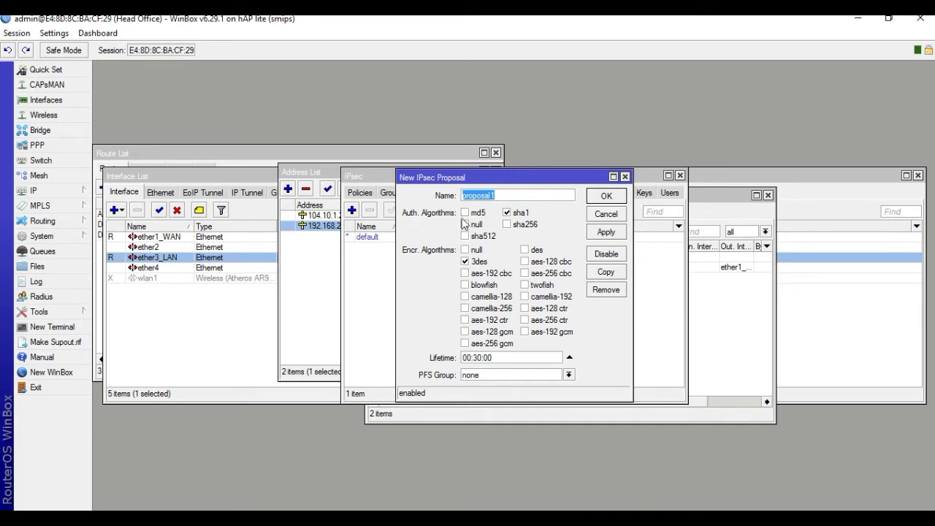
pyautogui.click(465, 213)
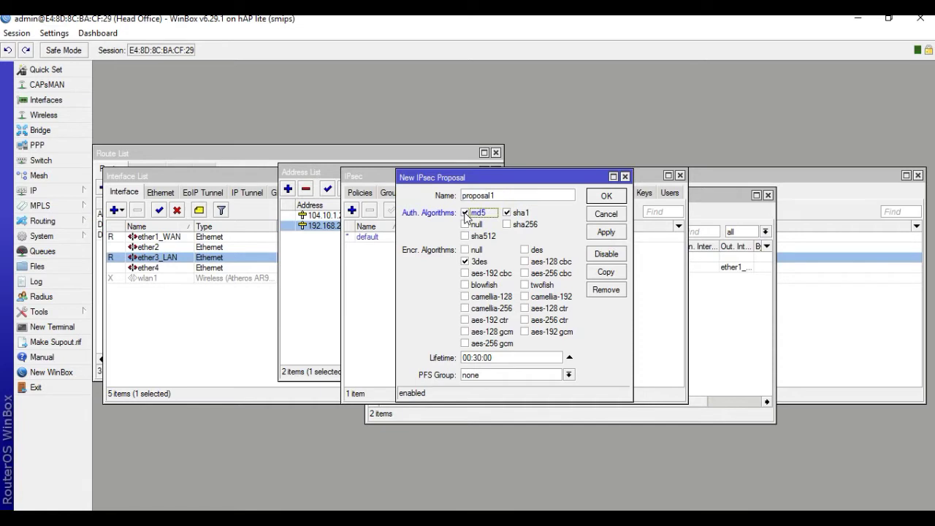
pyautogui.click(512, 212)
pyautogui.click(606, 231)
pyautogui.click(604, 196)
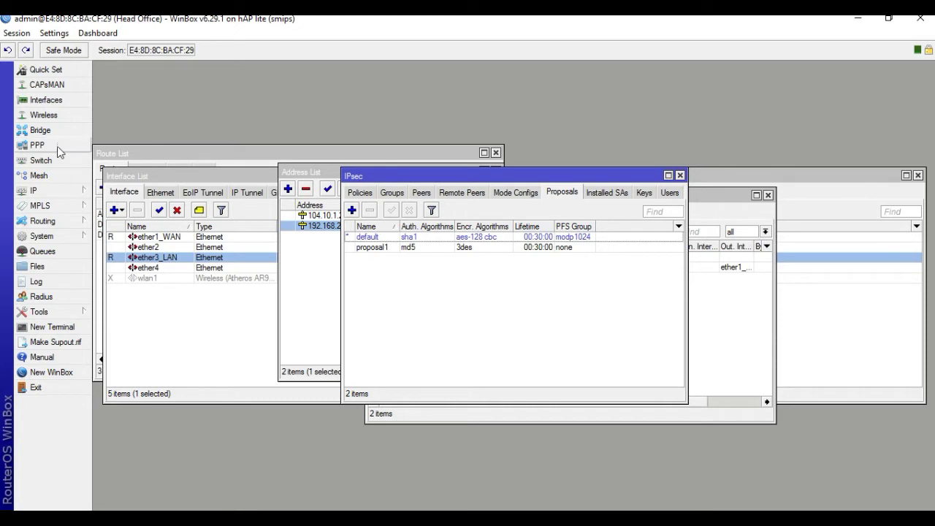
pyautogui.click(35, 191)
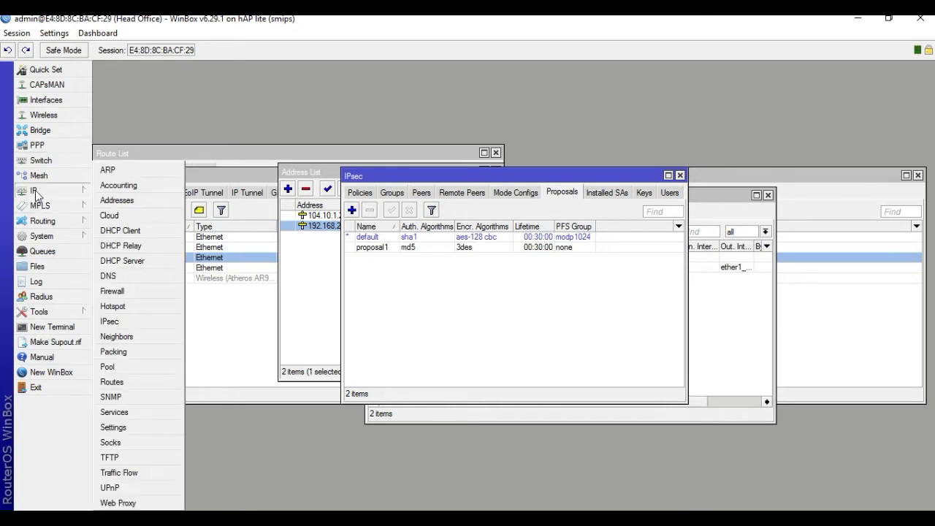
# Start a new entry in the IPsec Peers list, checking the network diagram for addresses.
pyautogui.click(110, 321)
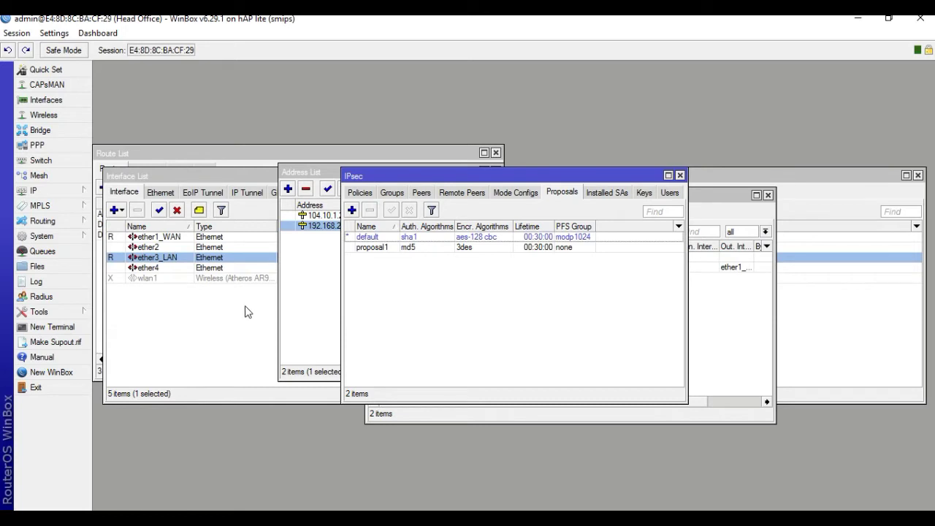
pyautogui.click(423, 193)
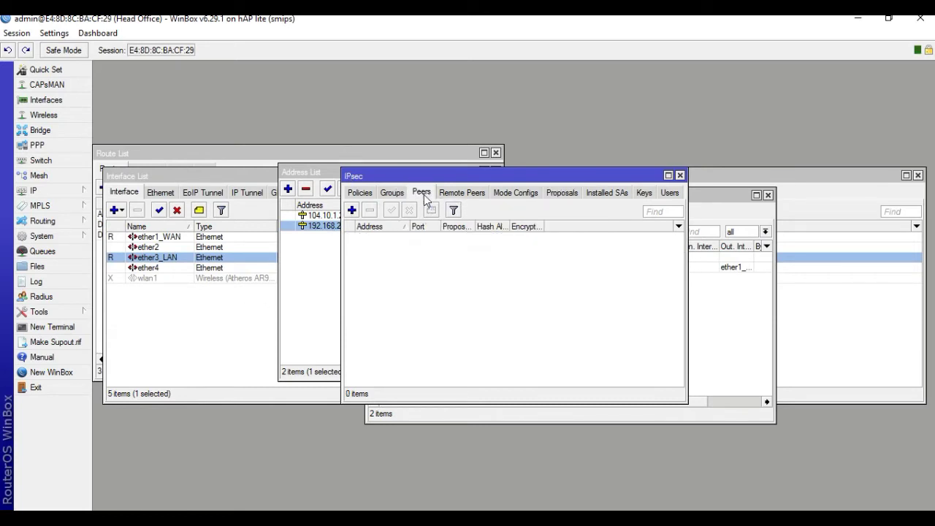
pyautogui.click(352, 211)
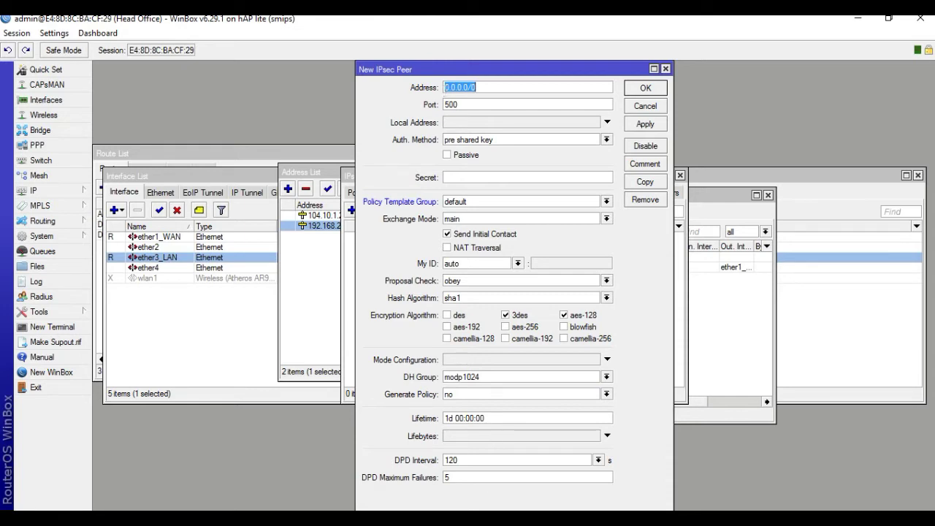
pyautogui.moveTo(487, 520)
pyautogui.hotkey('alt', 'Tab')
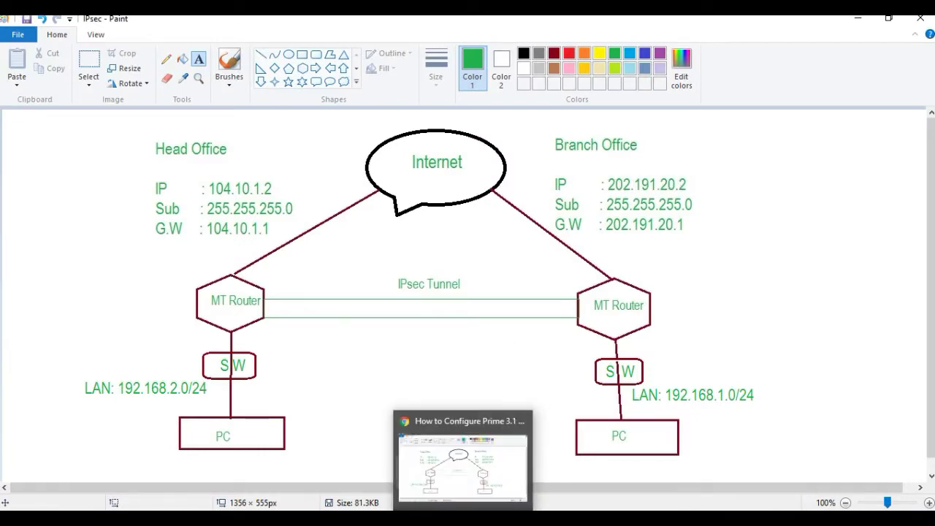
pyautogui.hotkey('alt', 'Tab')
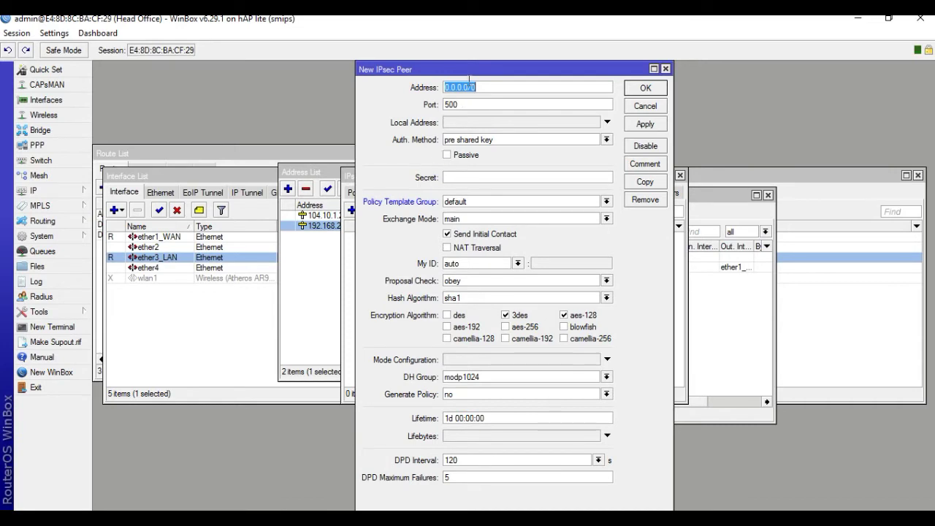
# Set the peer address to 202.191.20.2, enter the pre-shared secret, and save the peer.
pyautogui.write('202.191.20.')
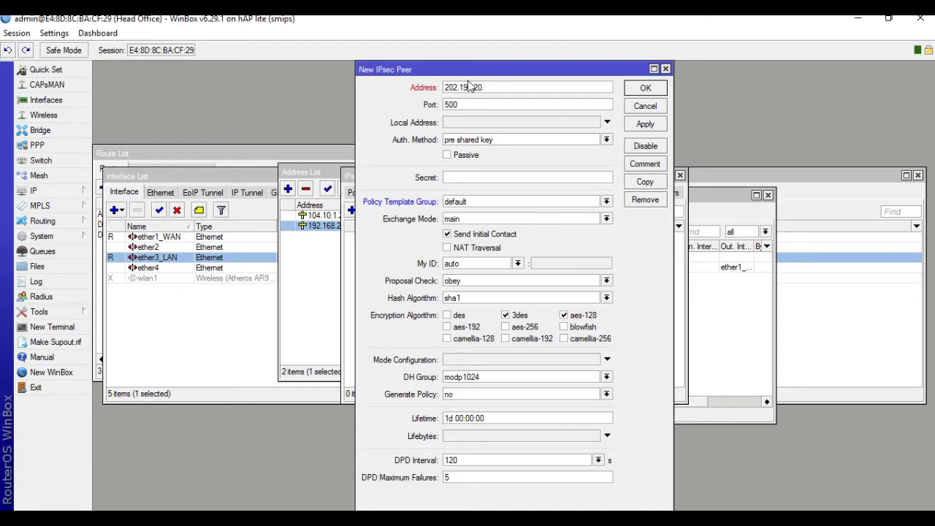
pyautogui.write('2')
pyautogui.click(458, 176)
pyautogui.write('****')
pyautogui.click(645, 124)
pyautogui.click(647, 88)
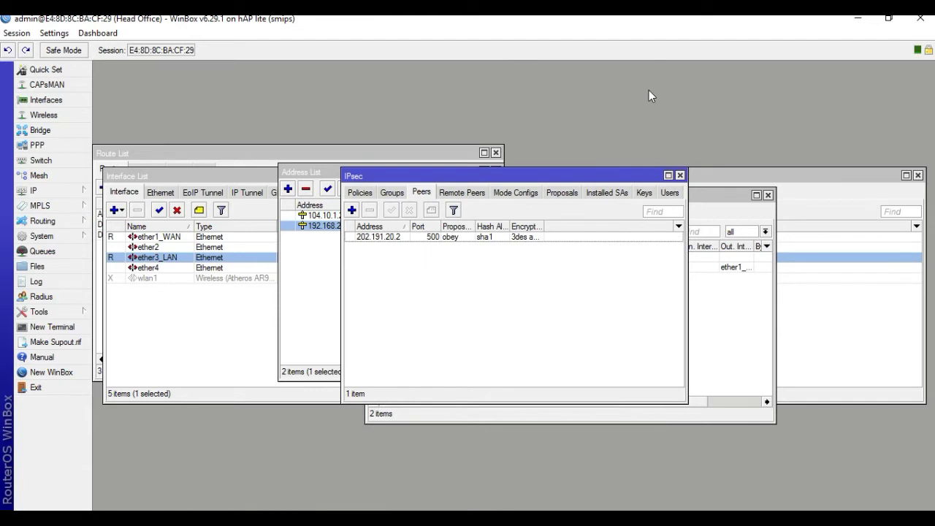
# Add a new policy under IP > IPsec > Policies with Action protocols ah&esp.
pyautogui.click(37, 191)
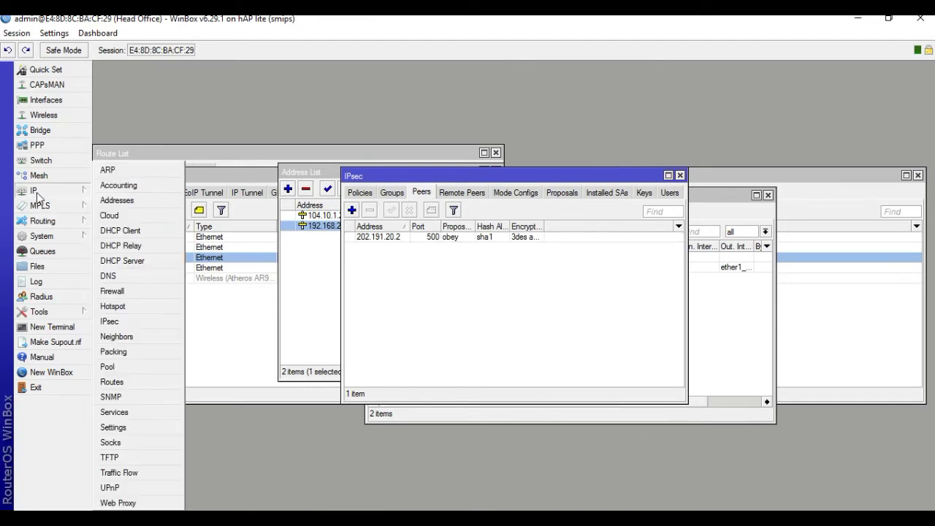
pyautogui.click(122, 323)
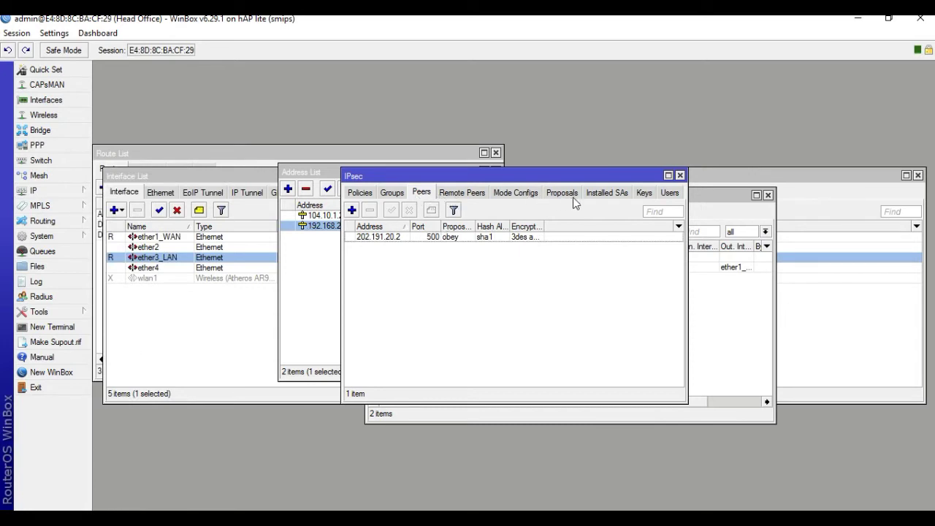
pyautogui.click(361, 193)
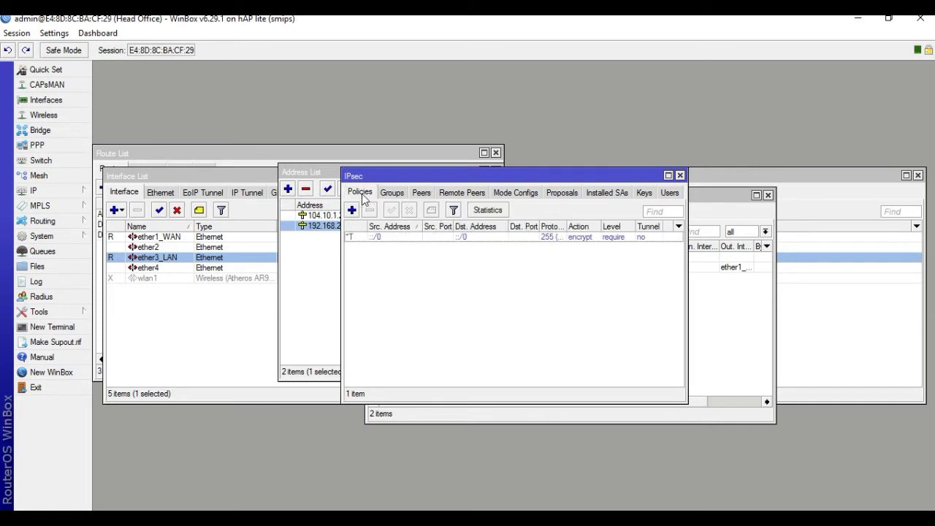
pyautogui.click(353, 211)
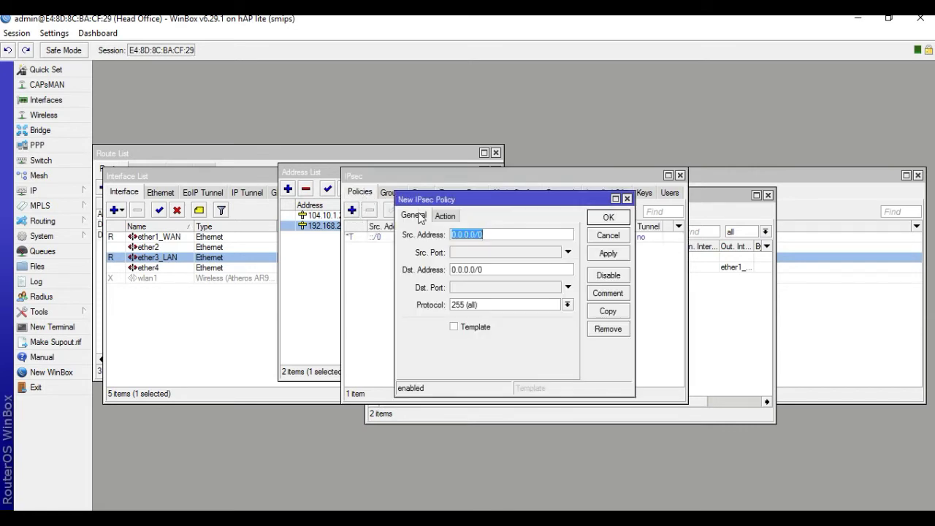
pyautogui.click(444, 217)
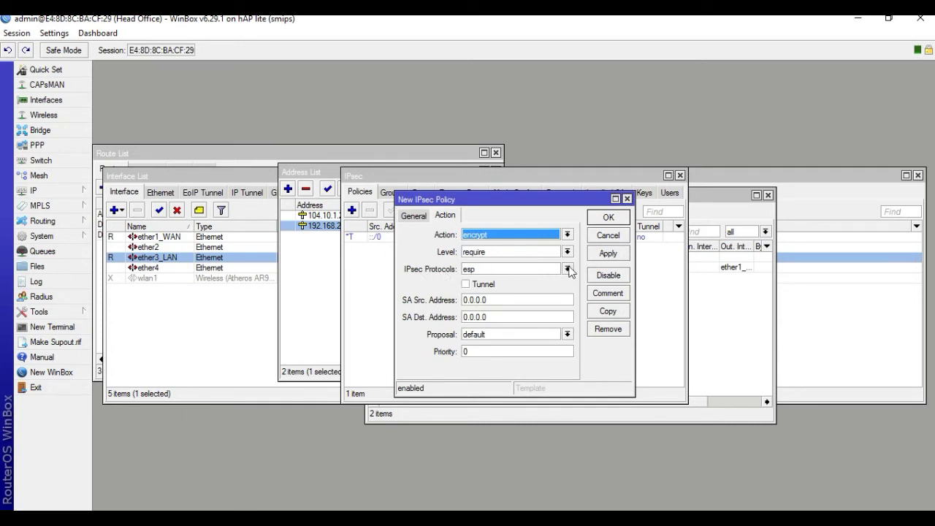
pyautogui.click(568, 269)
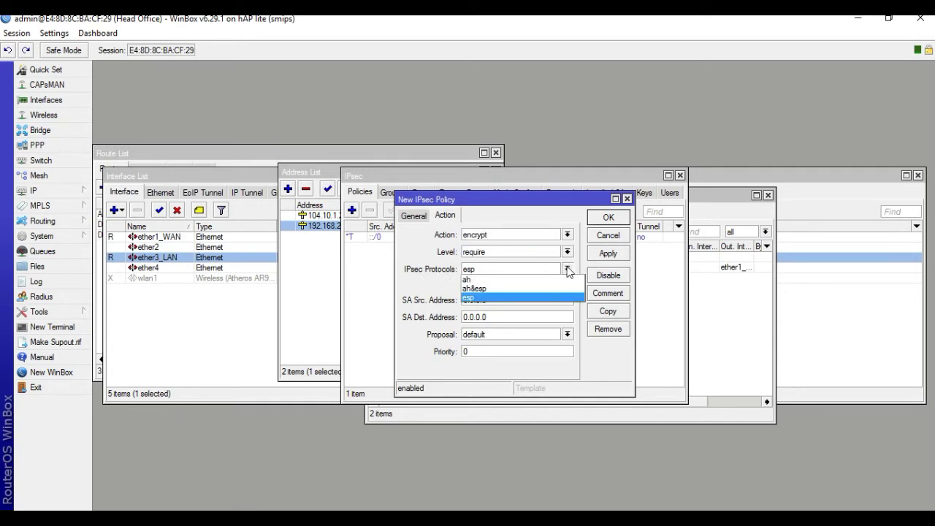
pyautogui.click(493, 289)
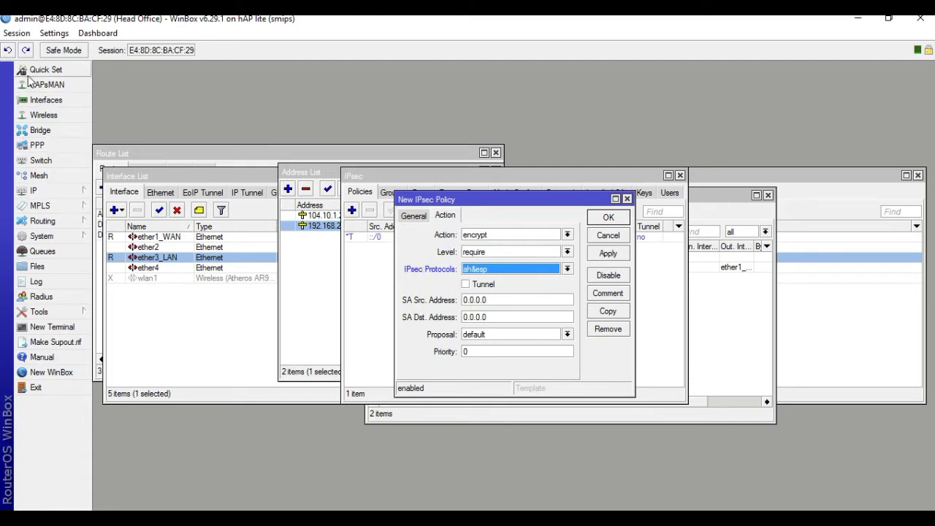
pyautogui.hotkey('alt', 'Tab')
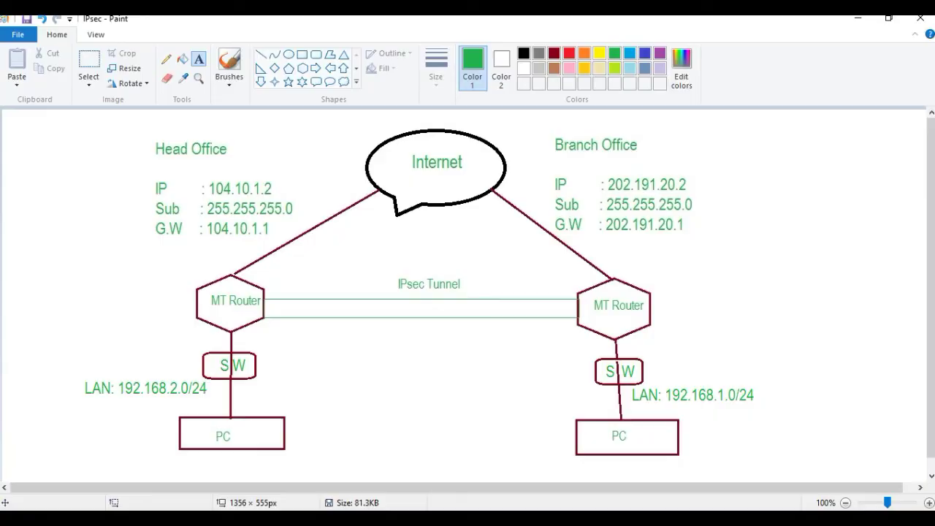
pyautogui.hotkey('alt', 'Tab')
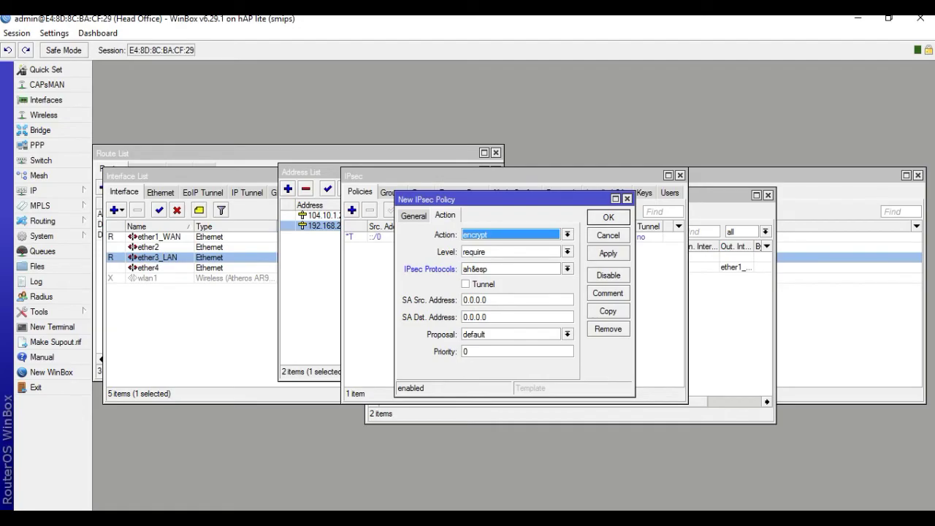
pyautogui.hotkey('alt', 'Tab')
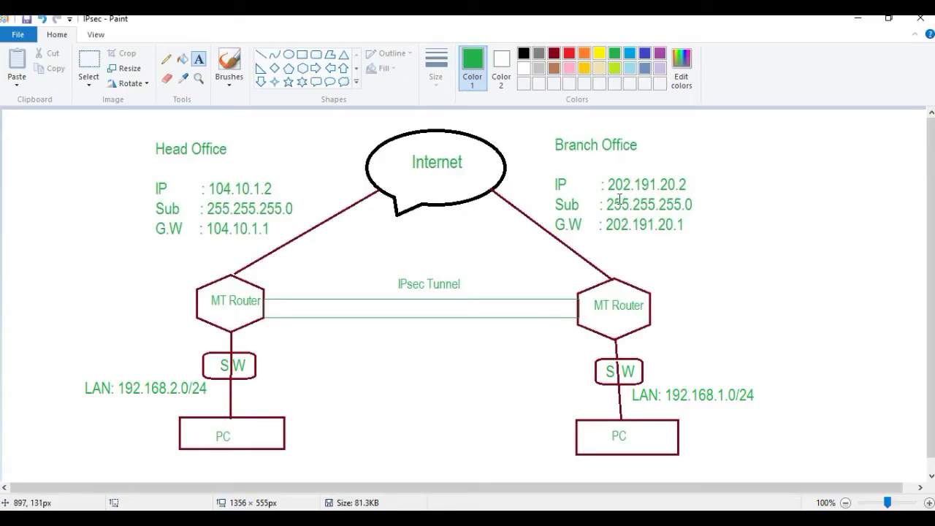
pyautogui.hotkey('alt', 'Tab')
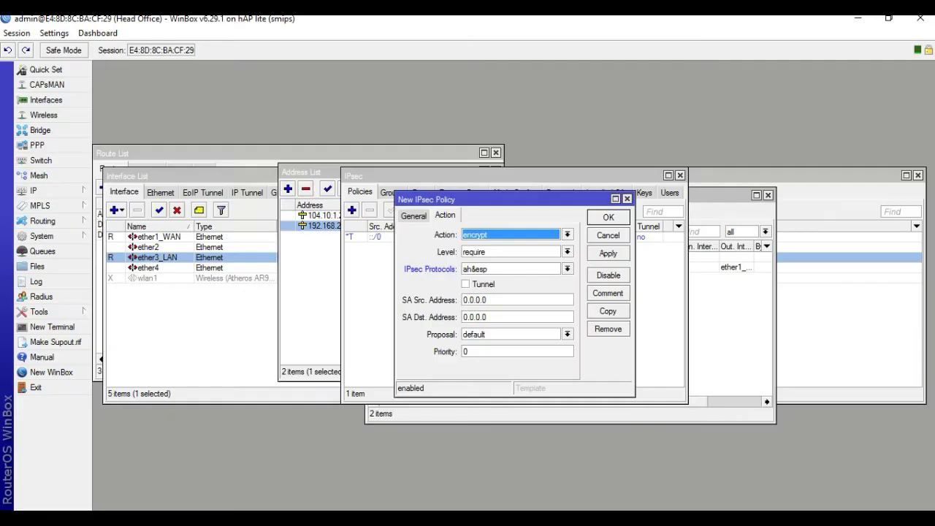
# Set the policy's SA source to 104.10.1.2 and SA destination to 202.191.20.2.
pyautogui.doubleClick(499, 300)
pyautogui.write('104.10')
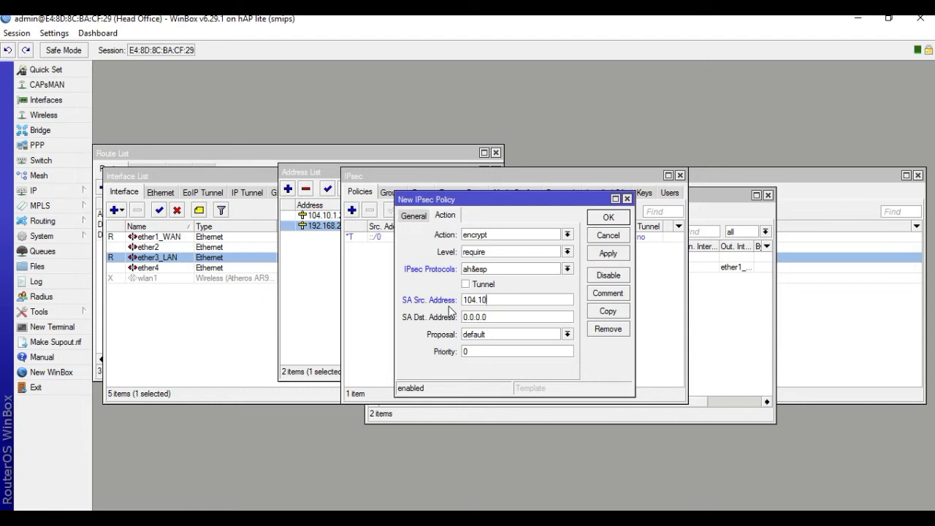
pyautogui.write('.1.2')
pyautogui.moveTo(502, 318); pyautogui.dragTo(454, 323)
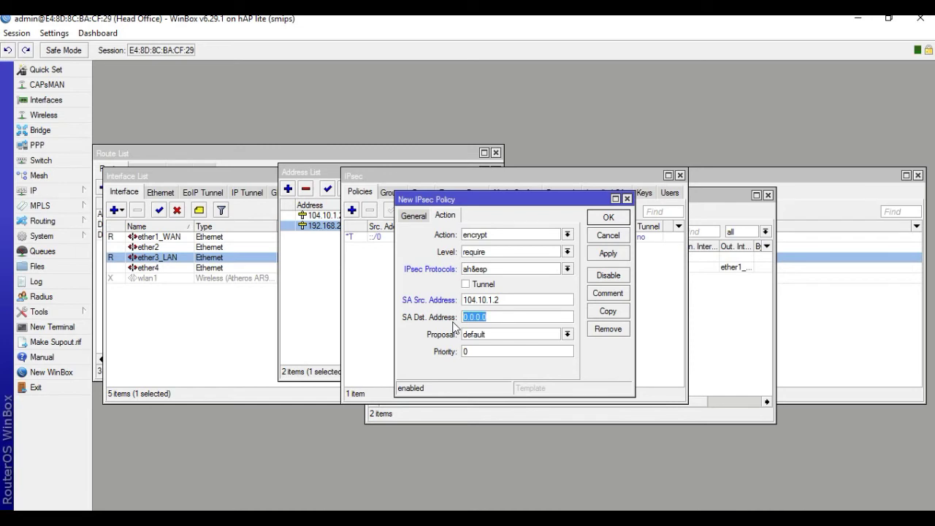
pyautogui.write('202.191.20.2')
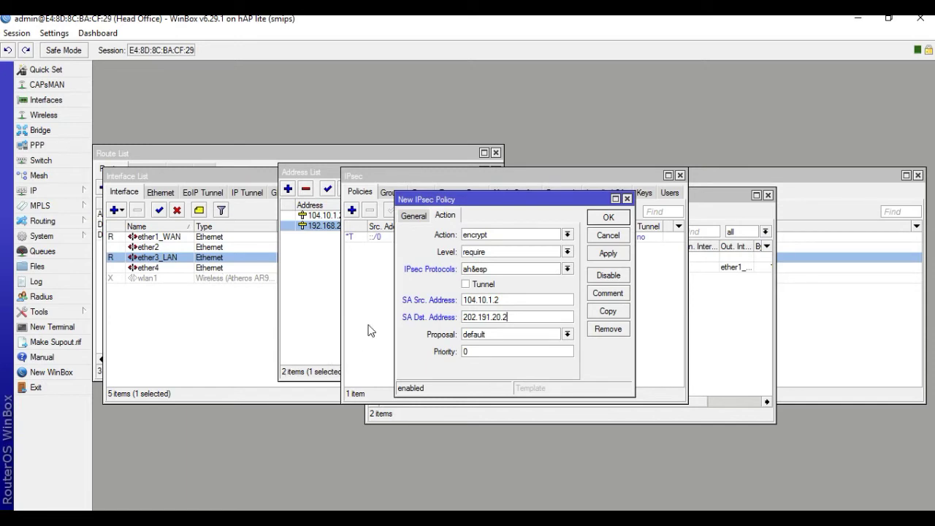
# Enable tunnel mode, save the policy, check the remote peer, then switch to the second router.
pyautogui.click(467, 285)
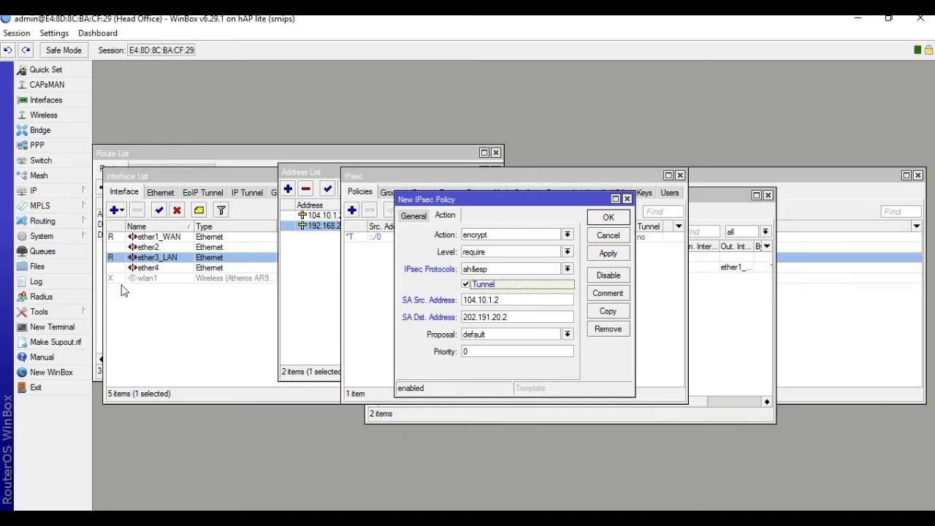
pyautogui.click(606, 255)
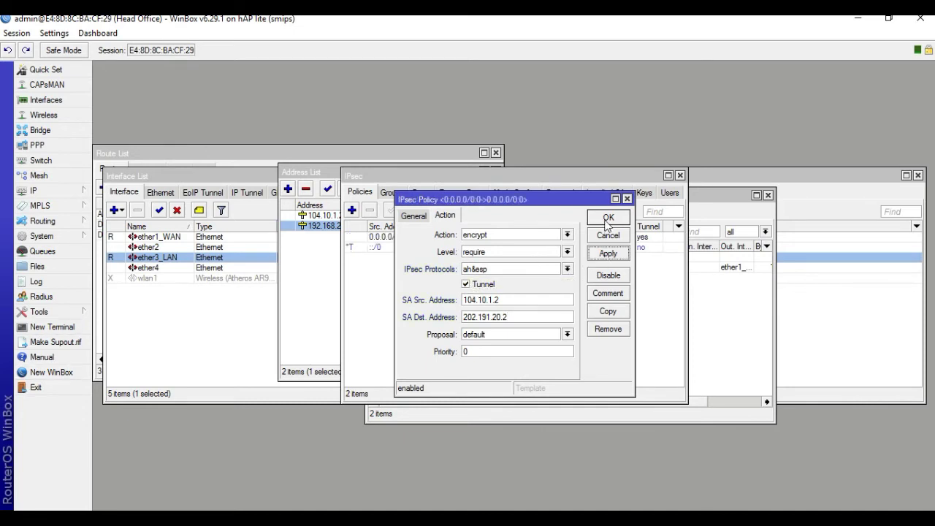
pyautogui.click(608, 220)
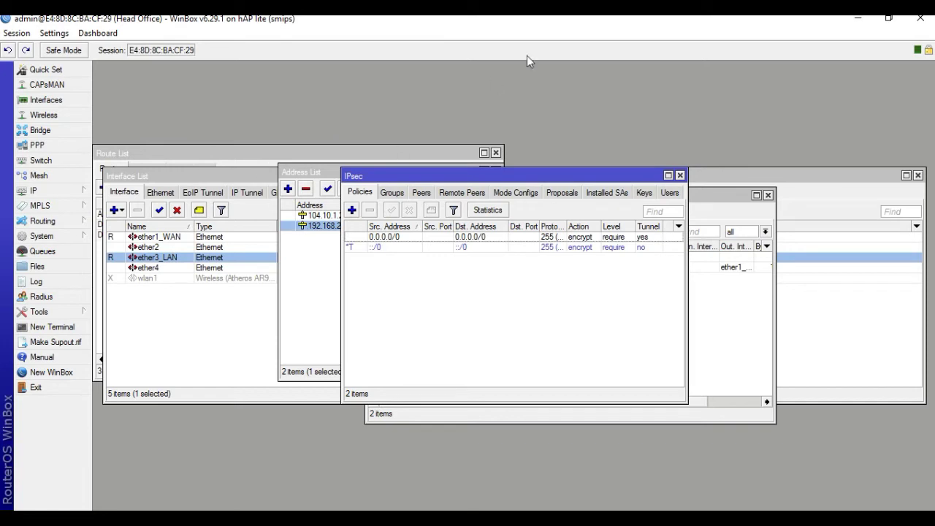
pyautogui.click(456, 194)
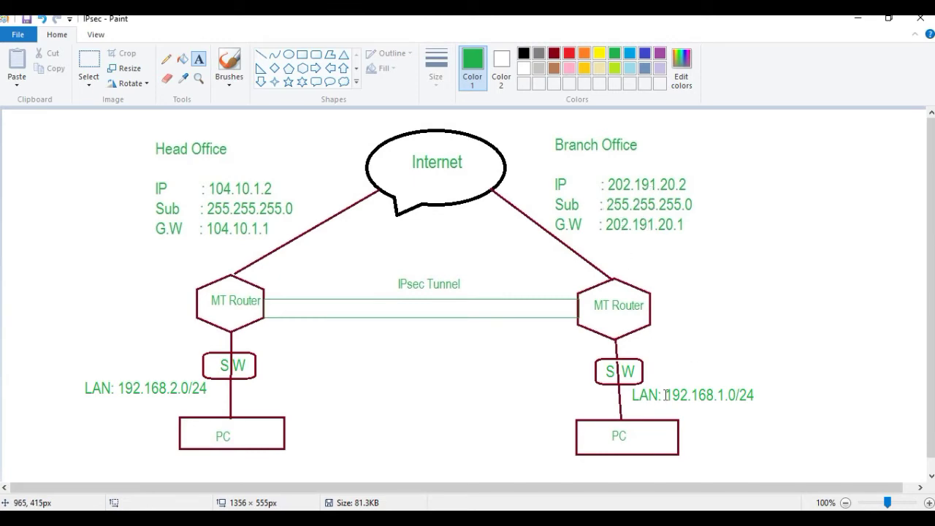
pyautogui.hotkey('alt', 'Tab')
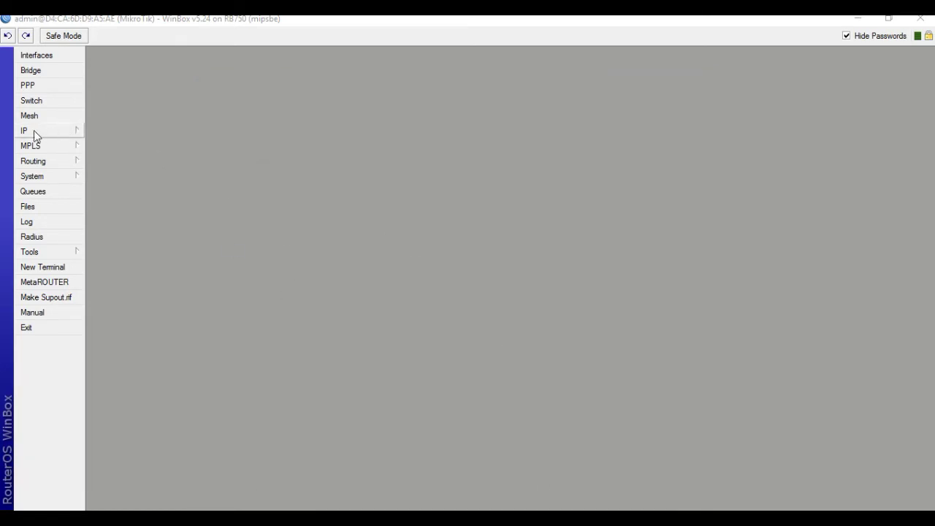
# Change the second router's System > Identity from MikroTik to Branch Office.
pyautogui.click(31, 132)
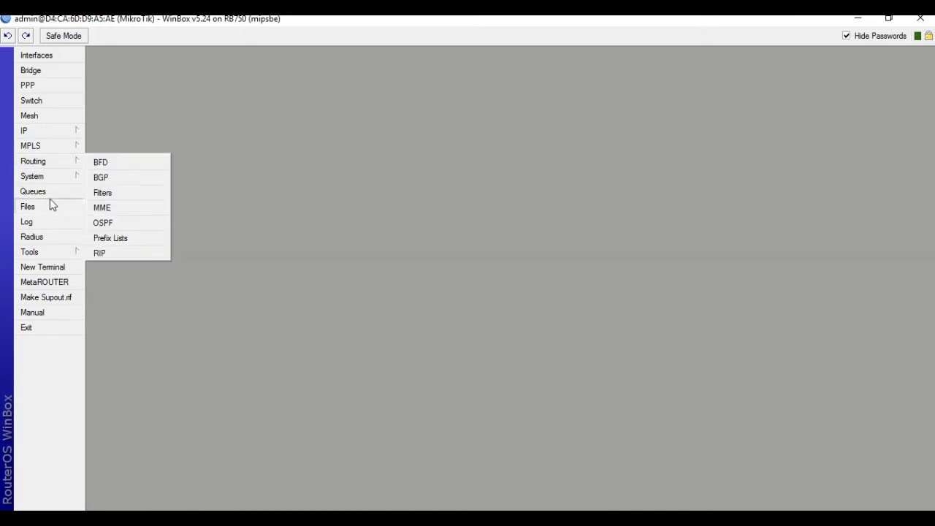
pyautogui.moveTo(42, 181)
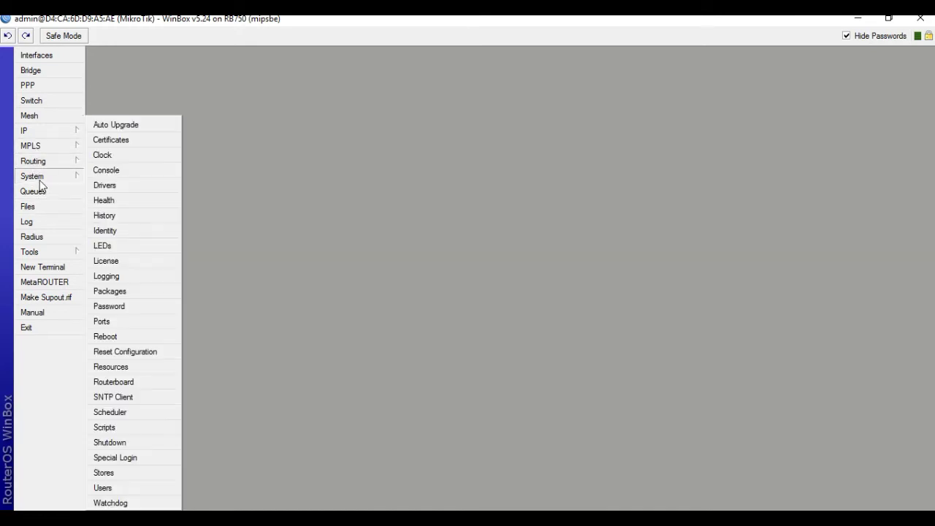
pyautogui.click(115, 230)
pyautogui.write('Branch ')
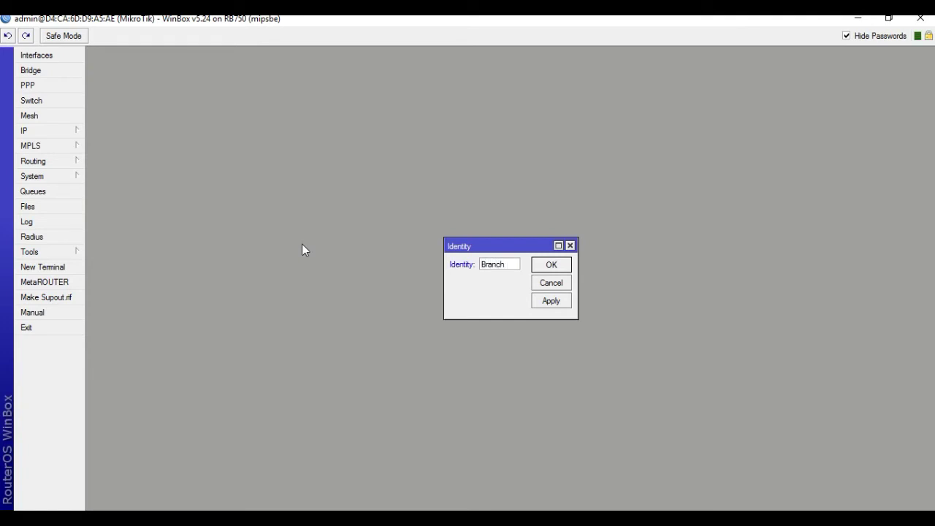
pyautogui.write('Office')
pyautogui.click(550, 268)
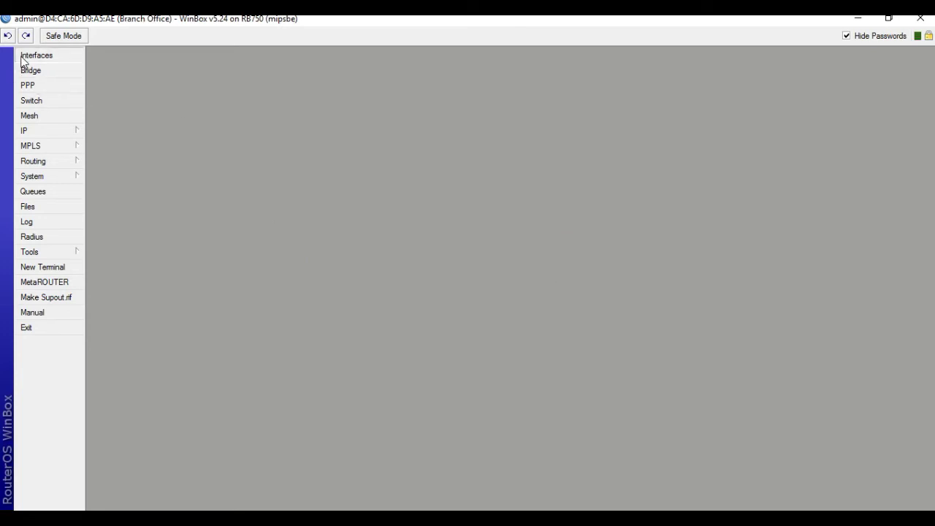
# Rename interface ether1 to ether1_WAN.
pyautogui.click(22, 59)
pyautogui.click(217, 226)
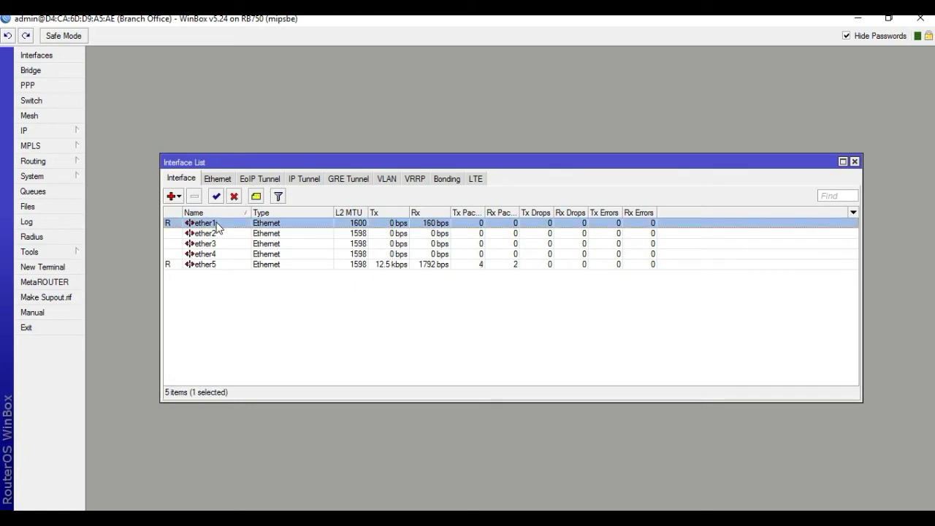
pyautogui.doubleClick(217, 226)
pyautogui.click(464, 131)
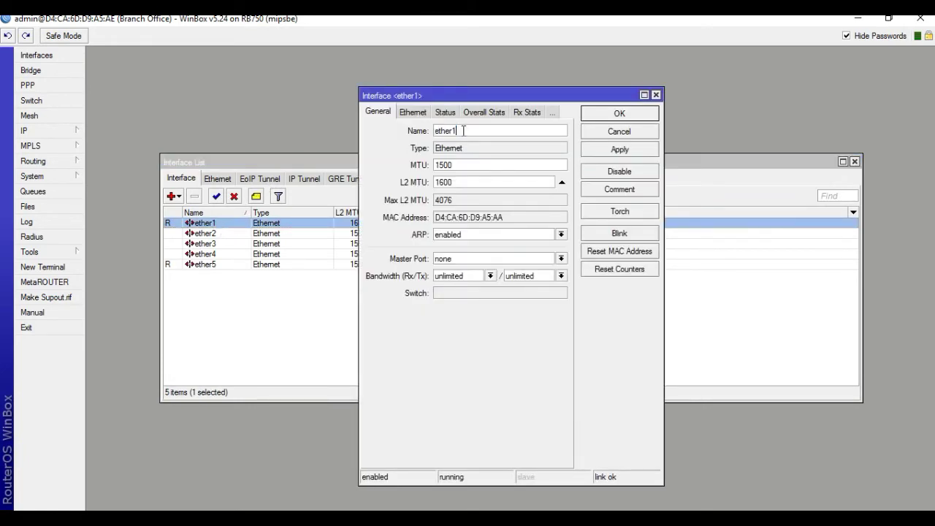
pyautogui.write('_WAN')
pyautogui.click(605, 115)
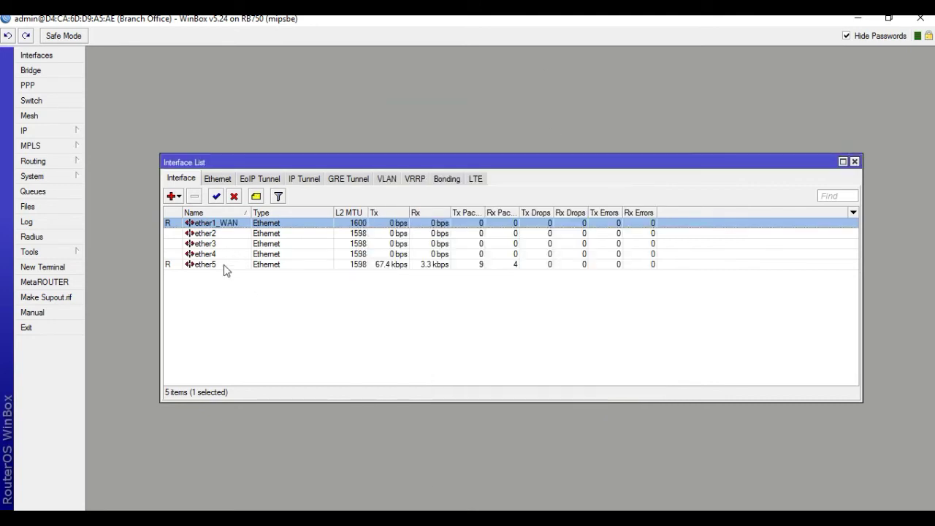
# Rename interface ether5 to ether5_LAN.
pyautogui.doubleClick(224, 266)
pyautogui.click(468, 129)
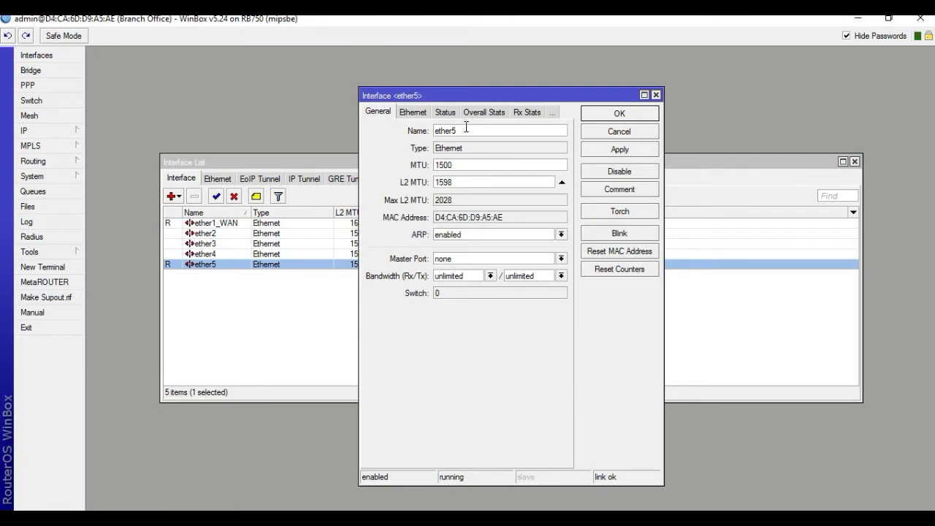
pyautogui.write('_')
pyautogui.write('LAN')
pyautogui.click(619, 152)
pyautogui.click(619, 114)
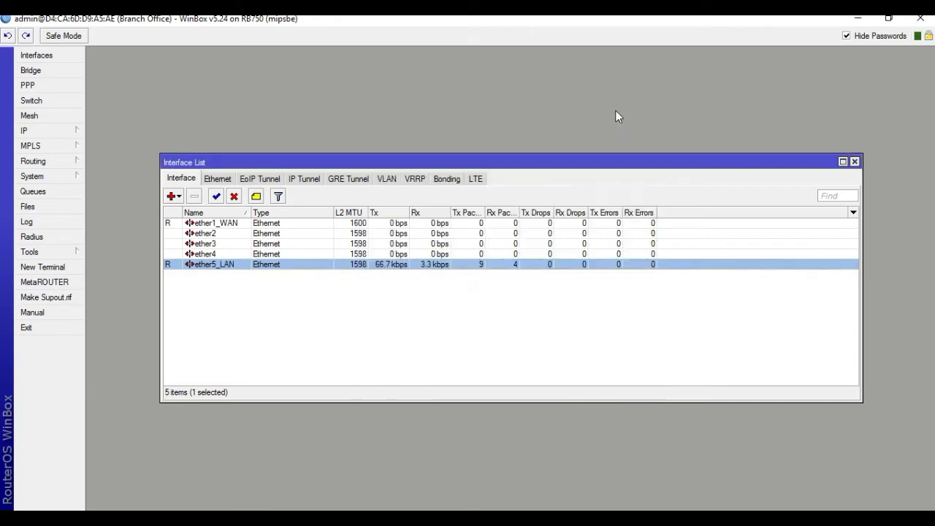
# Add address 202.191.20.2/24 on ether1_WAN in the IP Address List.
pyautogui.click(44, 131)
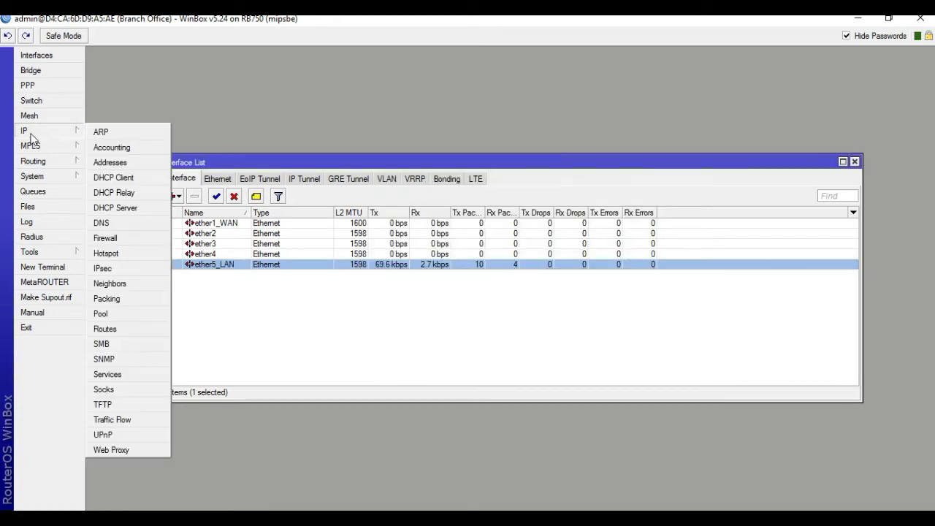
pyautogui.click(101, 162)
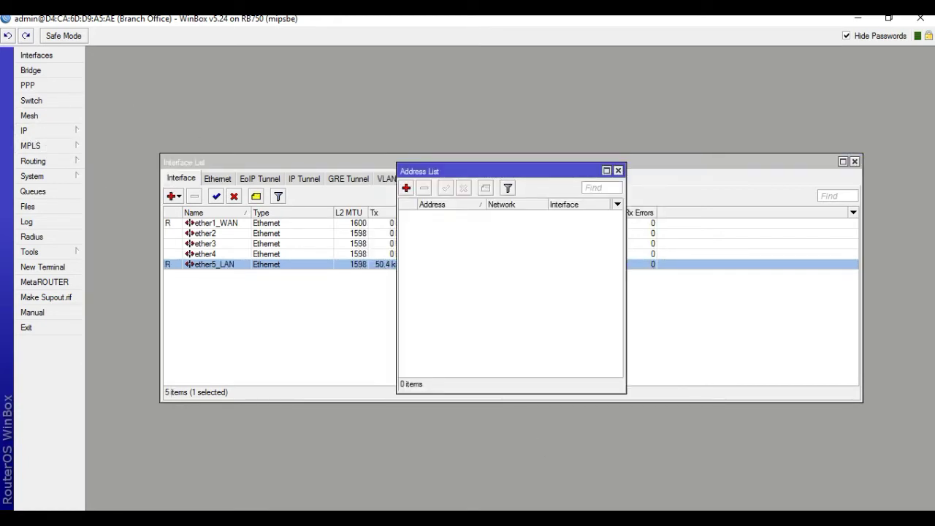
pyautogui.hotkey('alt', 'Tab')
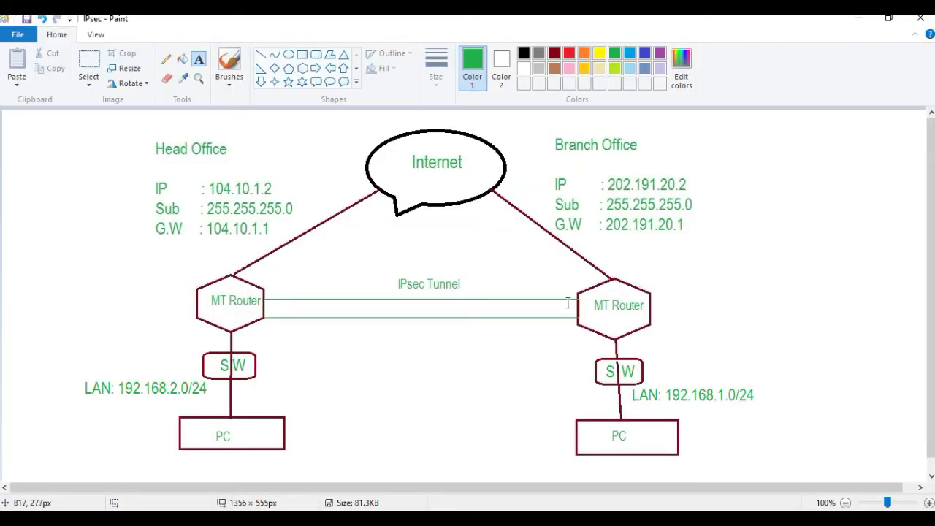
pyautogui.hotkey('alt', 'Tab')
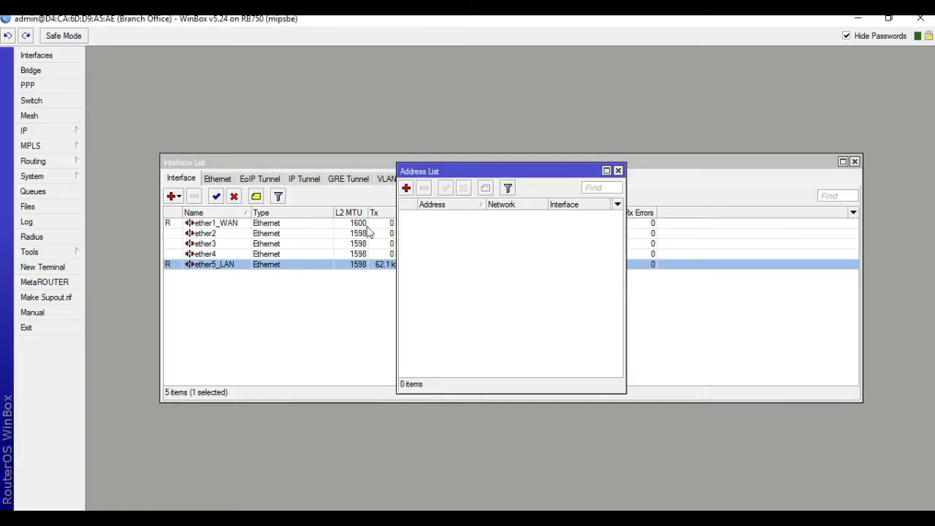
pyautogui.click(407, 187)
pyautogui.write('2')
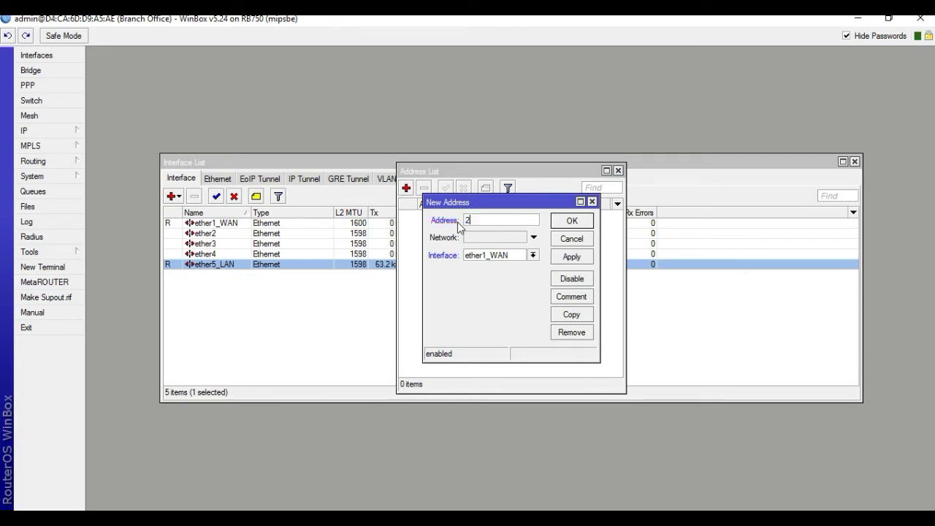
pyautogui.write('02.191.20.2/24')
pyautogui.click(577, 262)
pyautogui.click(579, 227)
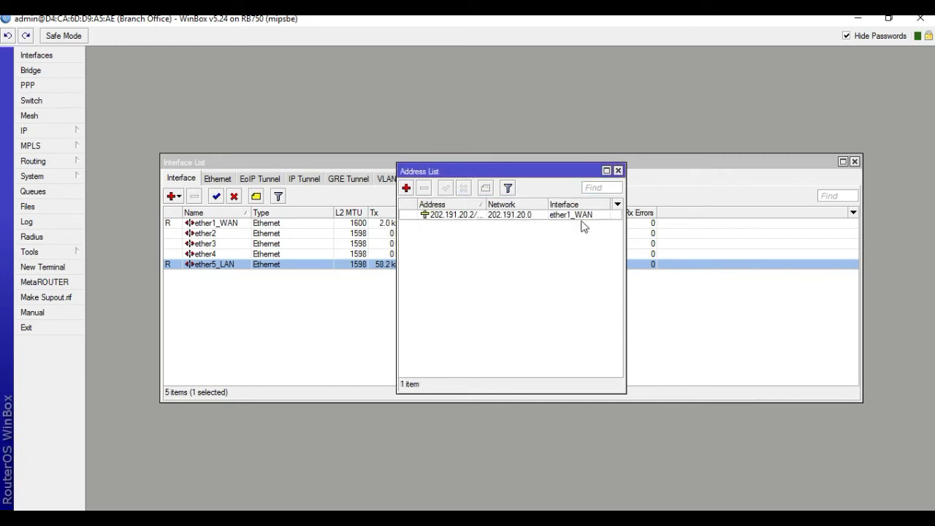
pyautogui.click(47, 129)
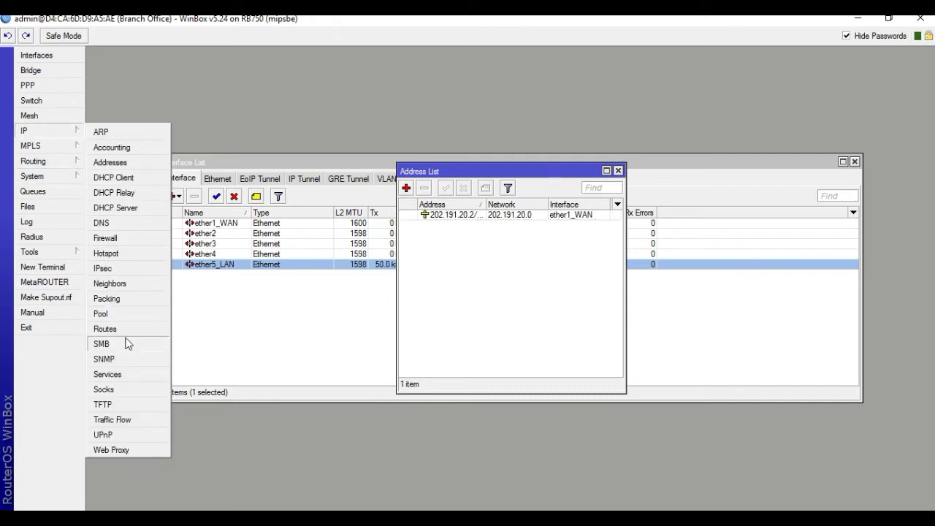
# Create route 0.0.0.0/0 with gateway 202.191.20.1 in the Route List.
pyautogui.click(113, 332)
pyautogui.click(292, 197)
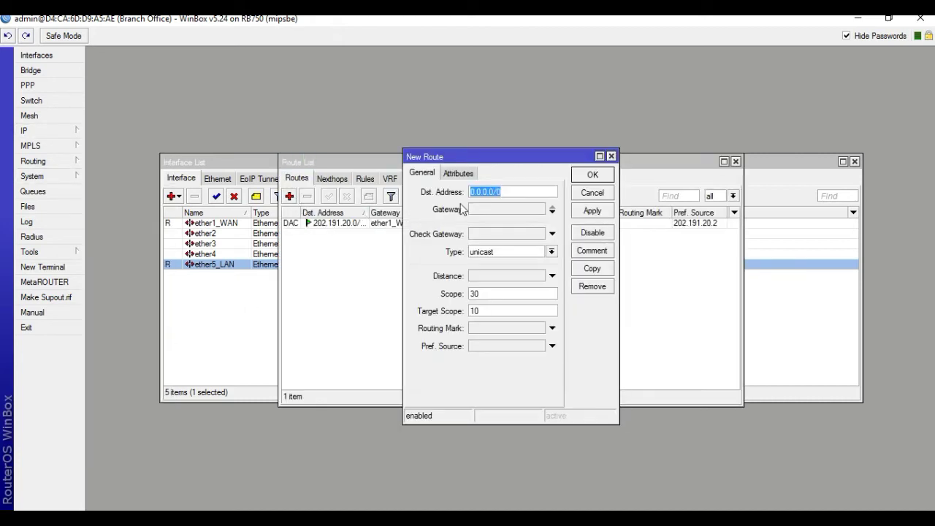
pyautogui.click(480, 209)
pyautogui.moveTo(499, 209); pyautogui.dragTo(448, 214)
pyautogui.write('202.191')
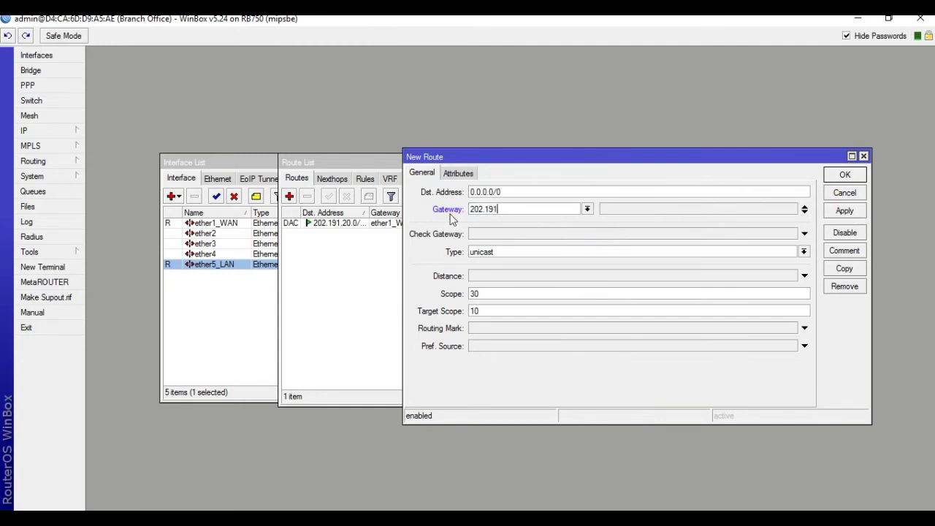
pyautogui.write('.20.1')
pyautogui.click(845, 210)
pyautogui.click(844, 177)
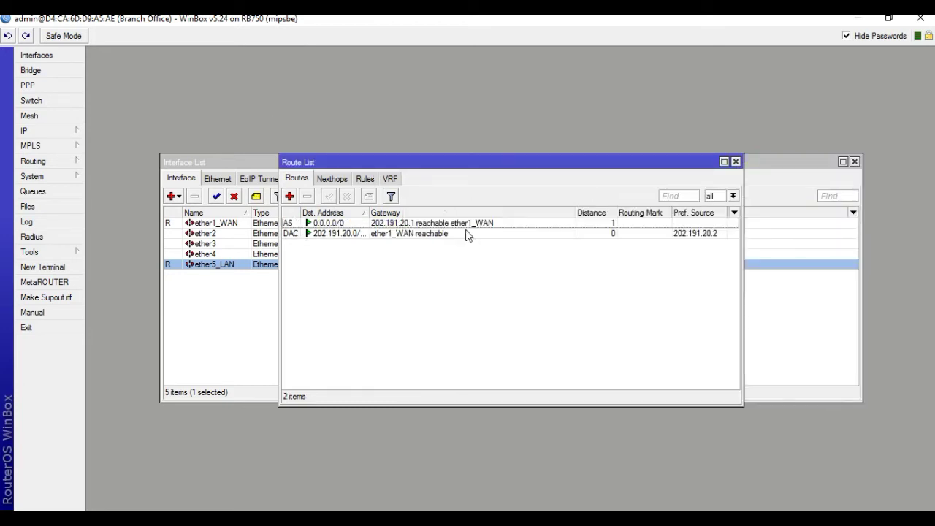
# Replace the DNS Servers value with 8.8.8.8 in IP > DNS.
pyautogui.click(61, 132)
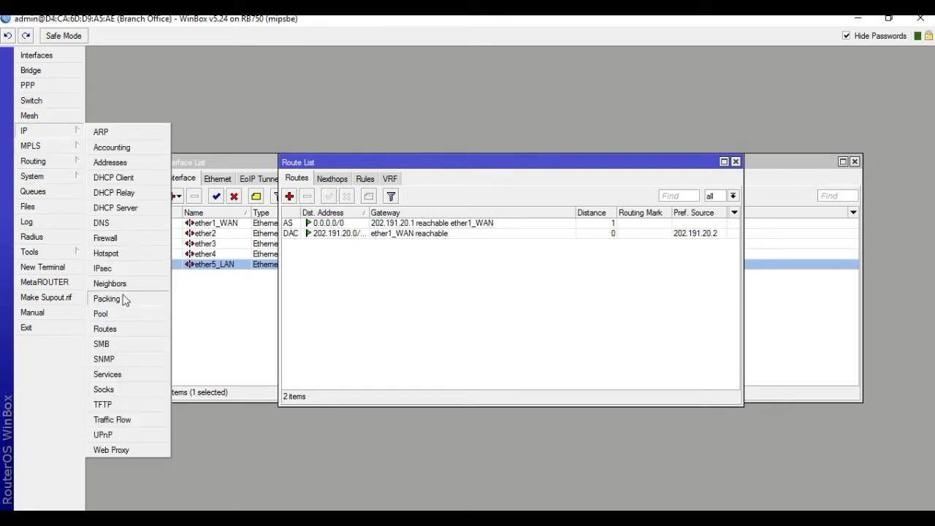
pyautogui.click(117, 222)
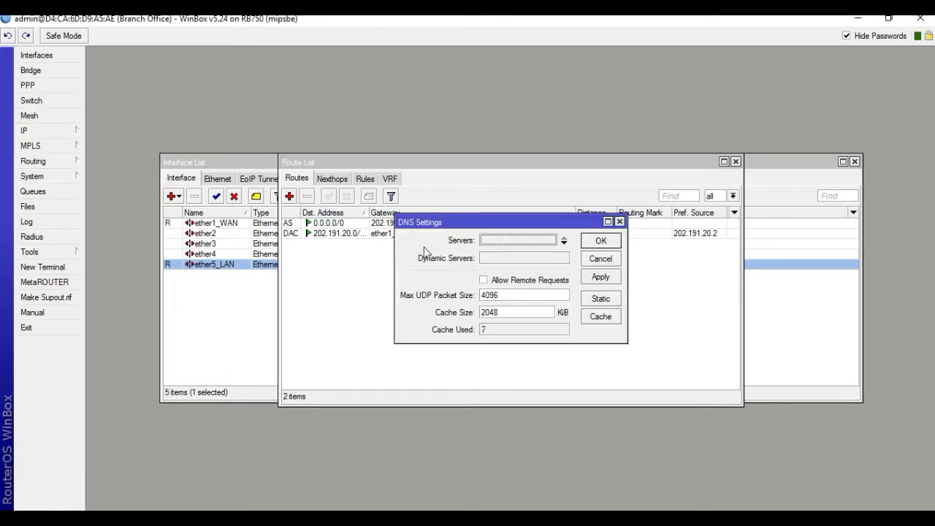
pyautogui.doubleClick(502, 247)
pyautogui.write('8')
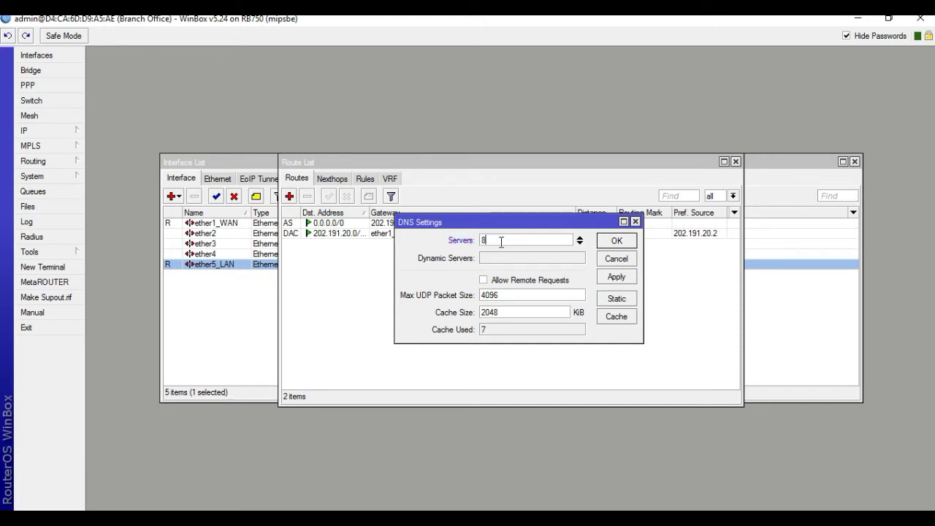
pyautogui.write('.8.8.8')
pyautogui.click(617, 277)
pyautogui.click(618, 243)
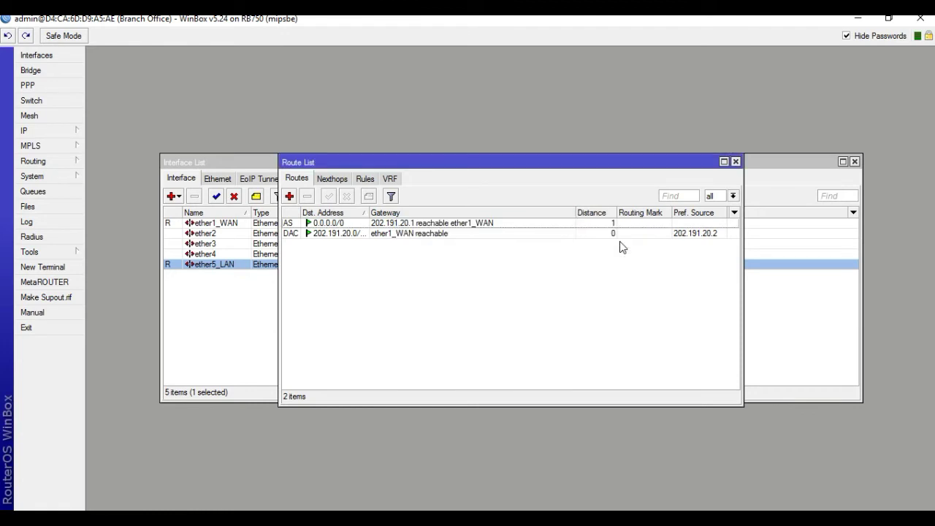
# Add address 192.168.1.1/24 on interface ether5_LAN in the IP Address List.
pyautogui.click(53, 132)
pyautogui.click(103, 162)
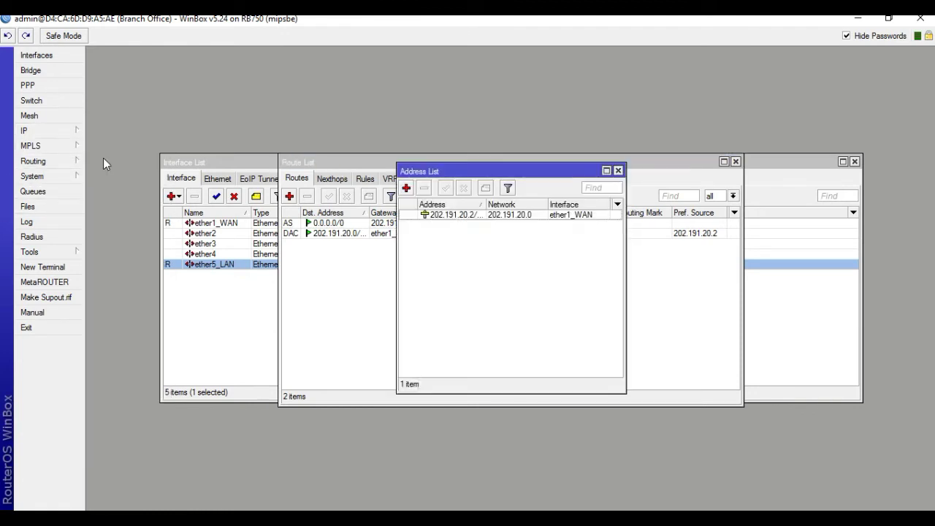
pyautogui.click(406, 189)
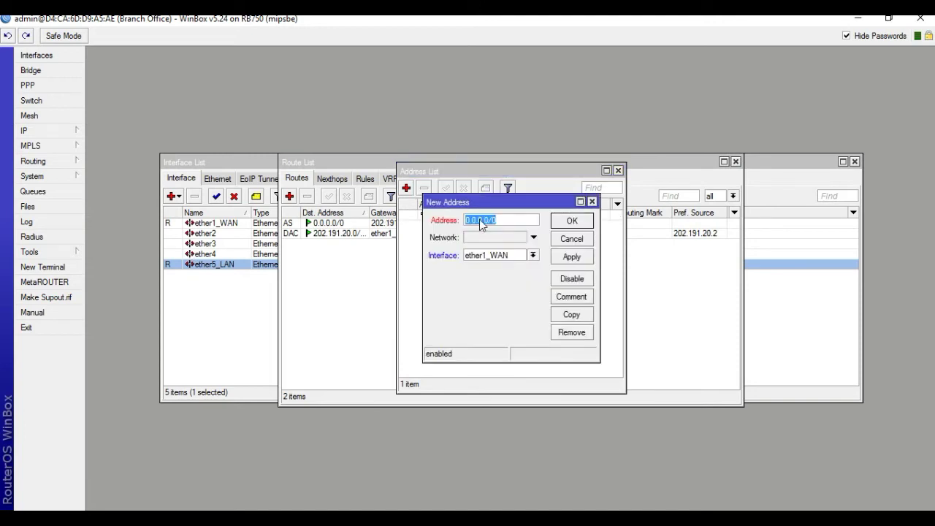
pyautogui.write('192')
pyautogui.press('BackSpace')
pyautogui.write('2.17')
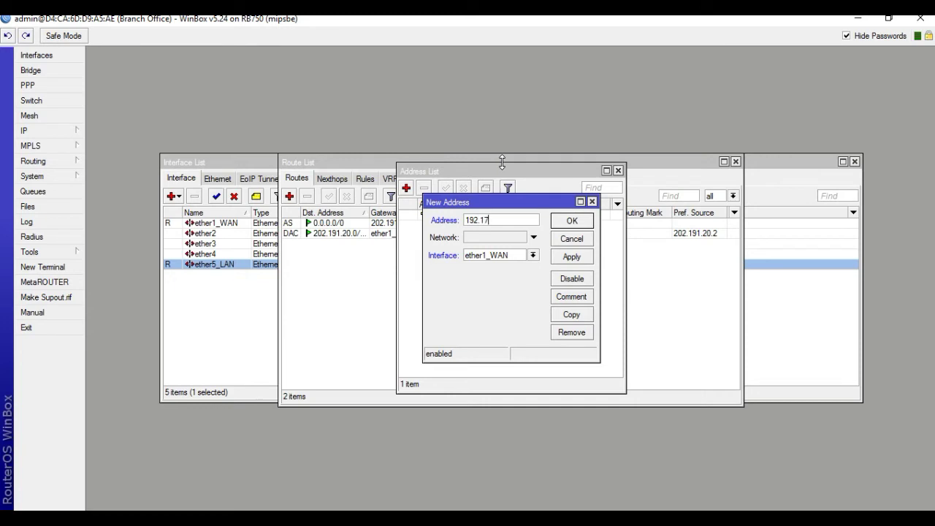
pyautogui.write('68.1.1/24')
pyautogui.press('F8')
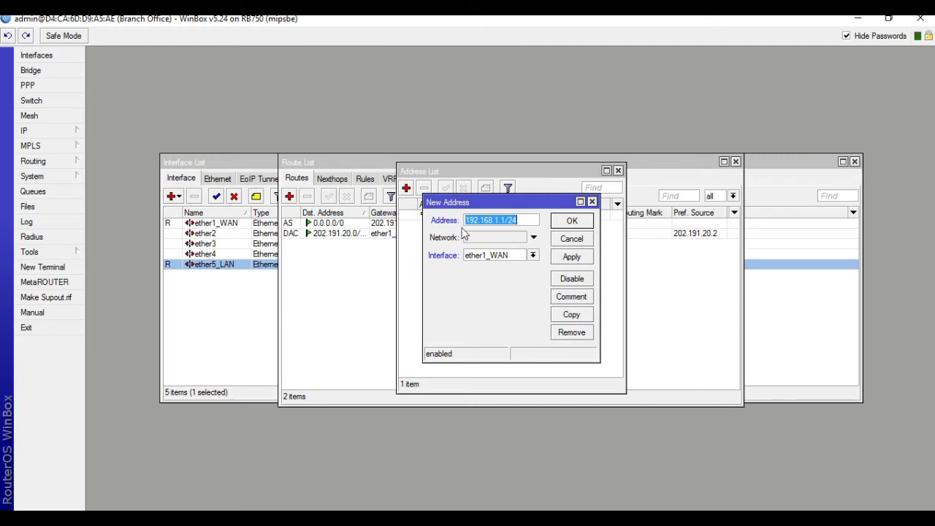
pyautogui.click(531, 256)
pyautogui.click(503, 301)
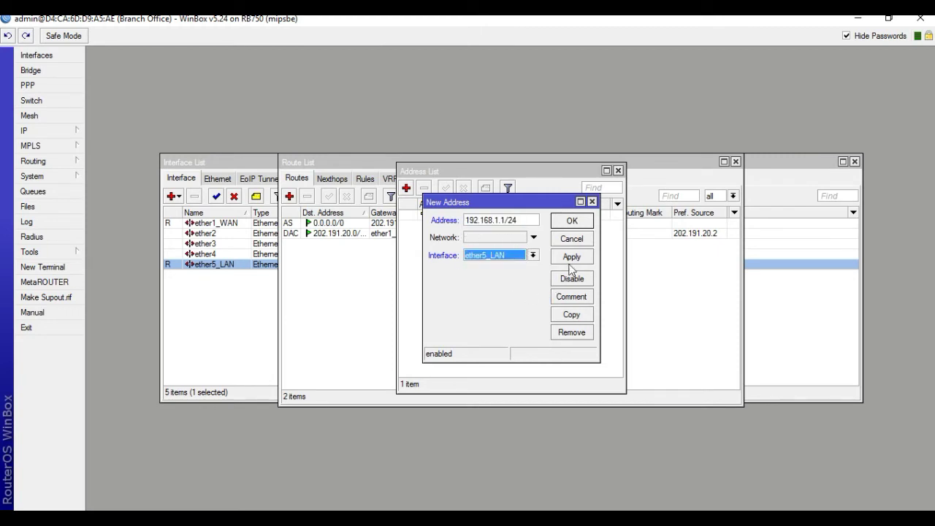
pyautogui.click(570, 260)
pyautogui.click(570, 220)
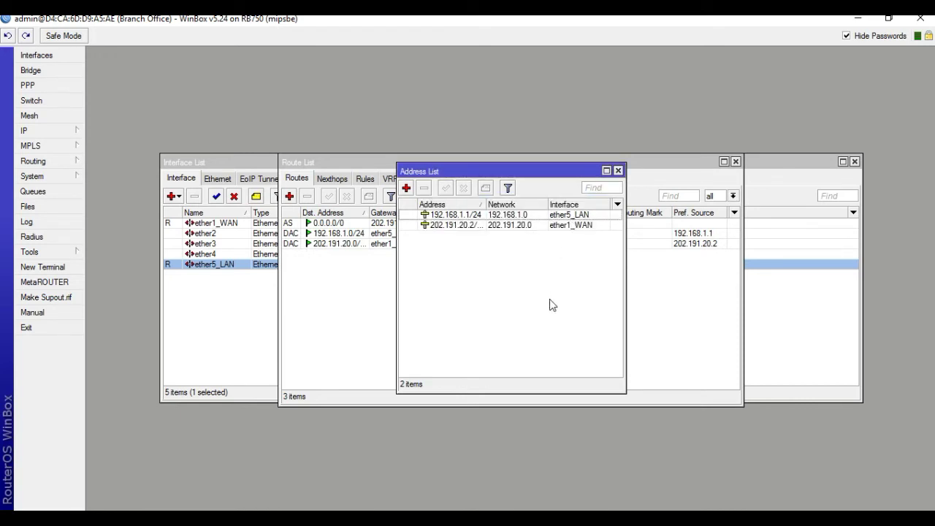
# Start a new srcnat rule in Firewall NAT and enable source address matching.
pyautogui.click(44, 131)
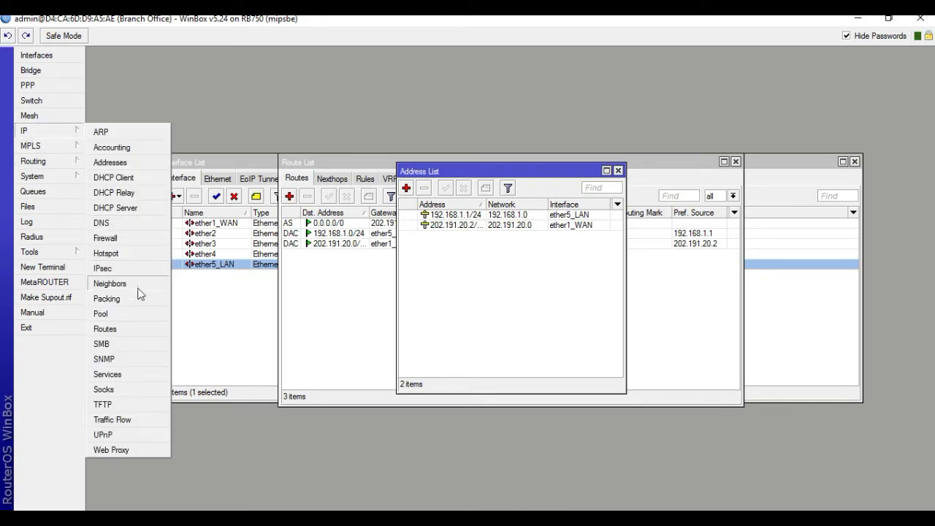
pyautogui.click(104, 238)
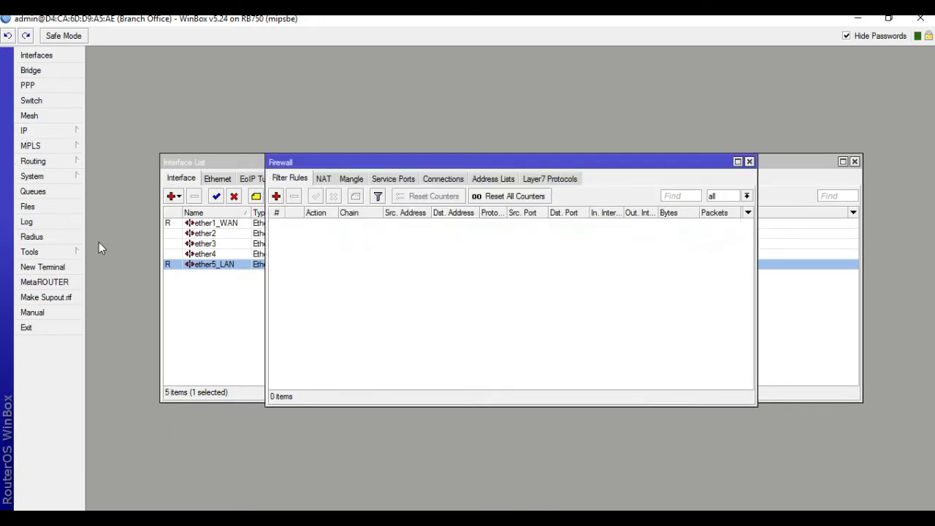
pyautogui.click(323, 179)
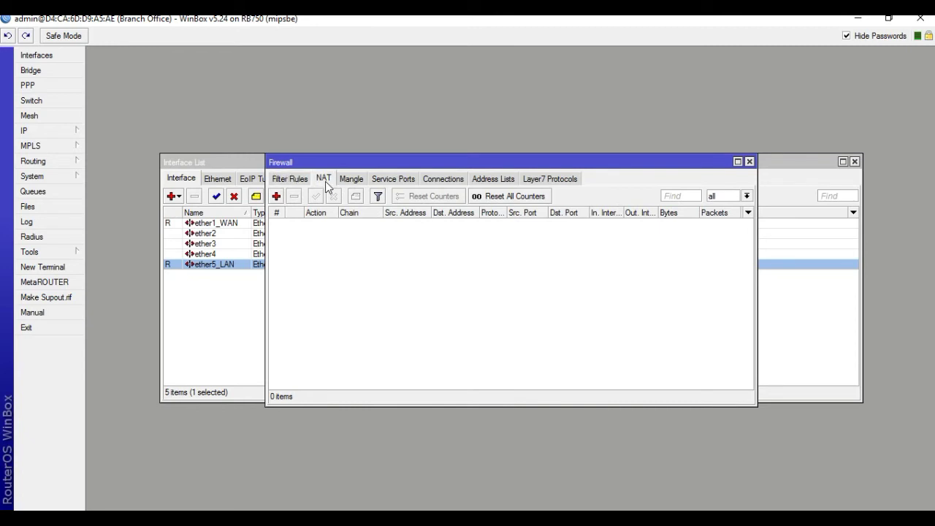
pyautogui.click(277, 196)
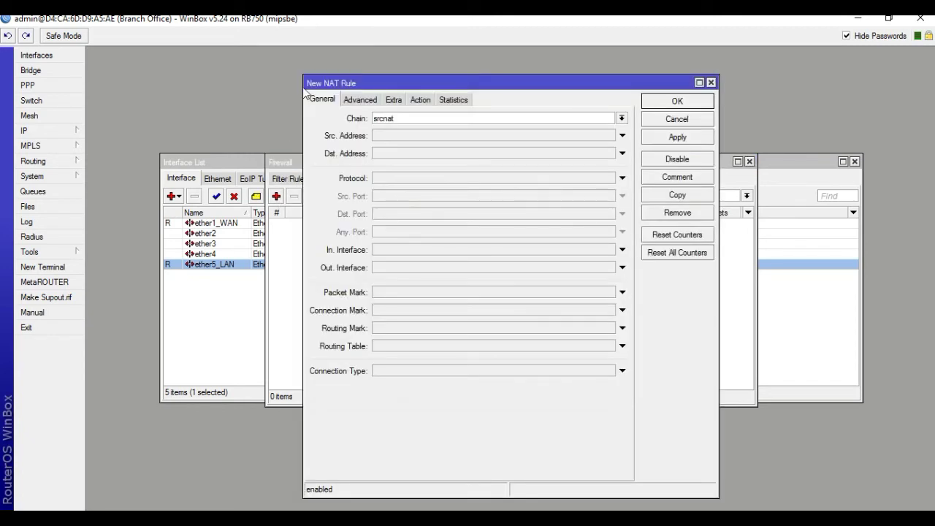
pyautogui.doubleClick(375, 120)
pyautogui.click(377, 137)
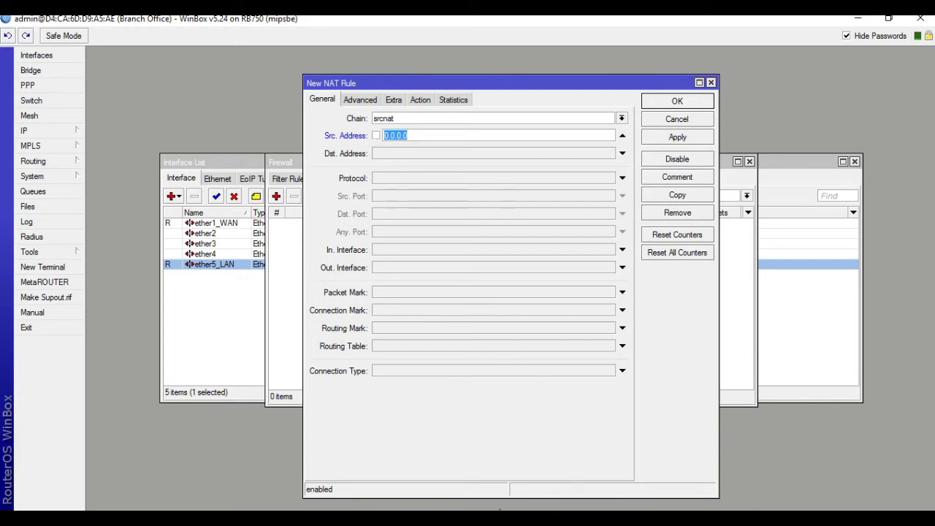
pyautogui.hotkey('alt', 'Tab')
# Match source 192.168.1.0/24 and destination 192.168.2.0/24 in the NAT rule.
pyautogui.click(420, 142)
pyautogui.press('BackSpace')
pyautogui.press('BackSpace')
pyautogui.press('BackSpace')
pyautogui.press('BackSpace')
pyautogui.press('BackSpace')
pyautogui.press('BackSpace')
pyautogui.press('BackSpace')
pyautogui.write('192.168.1.0/24')
pyautogui.click(402, 155)
pyautogui.write('192')
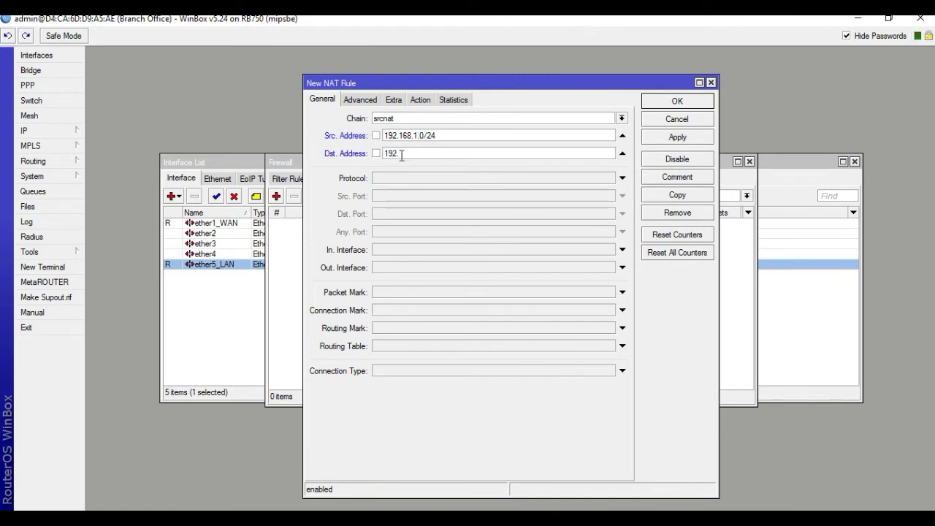
pyautogui.write('.168.2.0/24')
# Set the rule action to accept, save it, and begin another NAT rule.
pyautogui.click(427, 101)
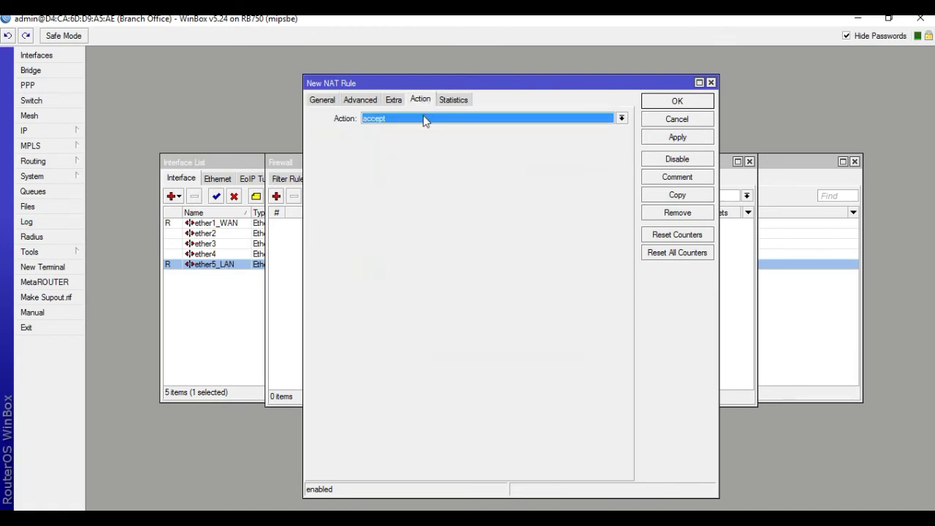
pyautogui.click(698, 138)
pyautogui.click(676, 102)
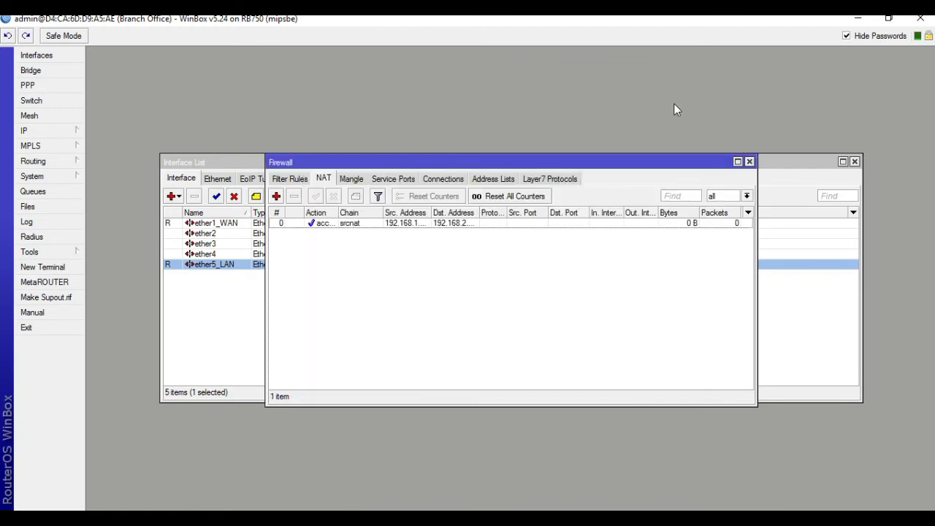
pyautogui.click(28, 134)
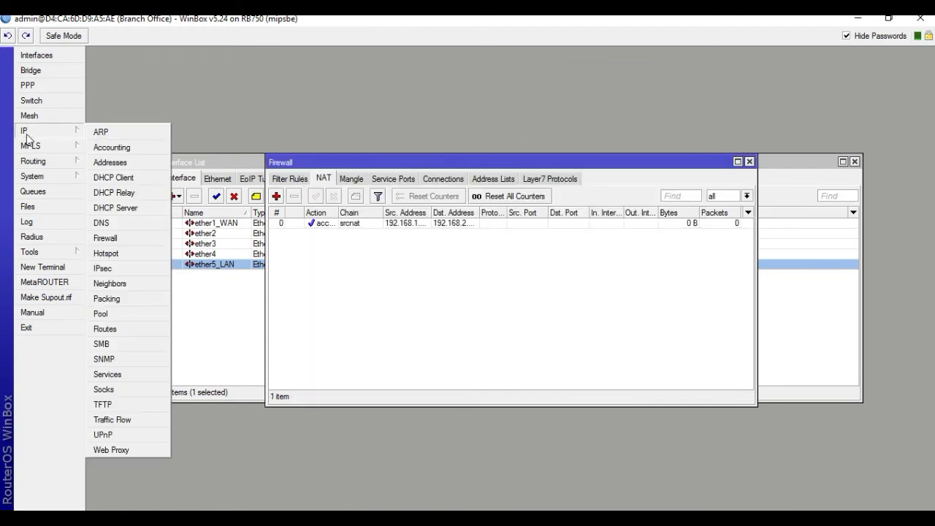
pyautogui.click(108, 241)
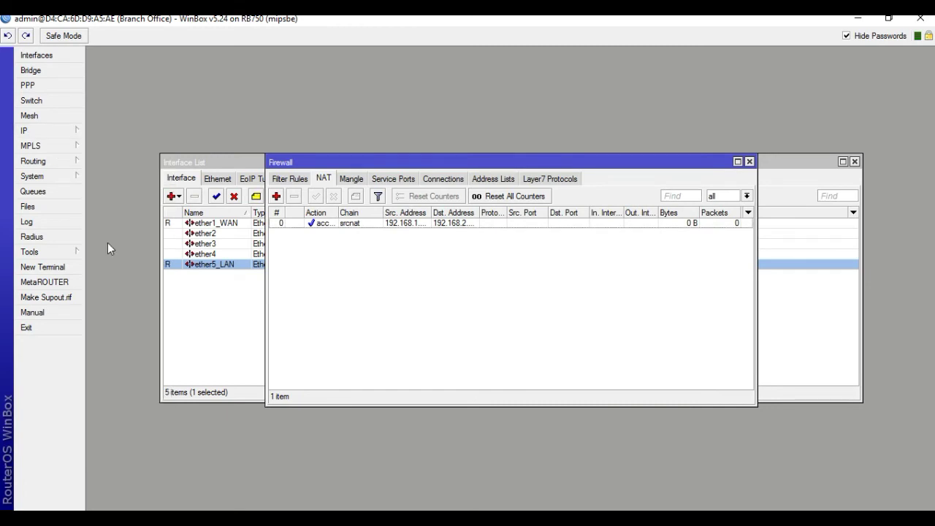
pyautogui.click(276, 201)
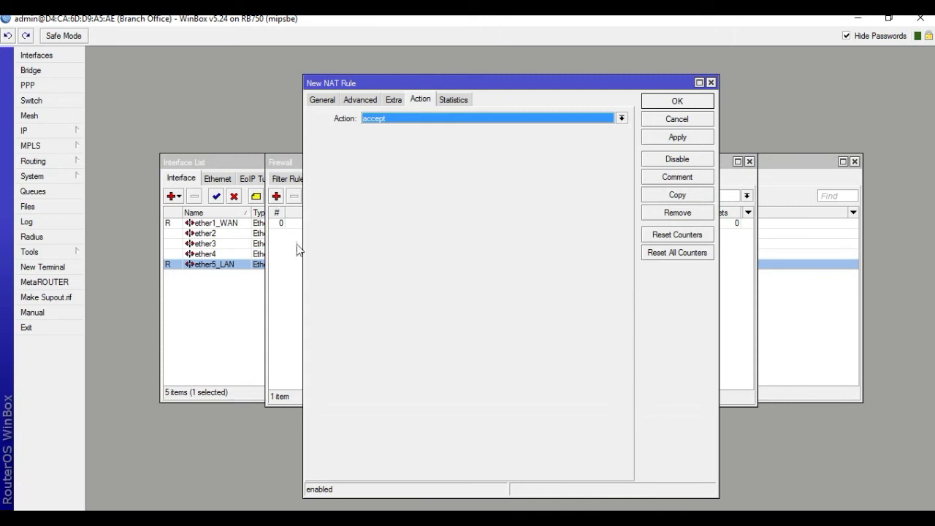
# Save a srcnat rule with out-interface ether1_WAN and action masquerade.
pyautogui.click(325, 102)
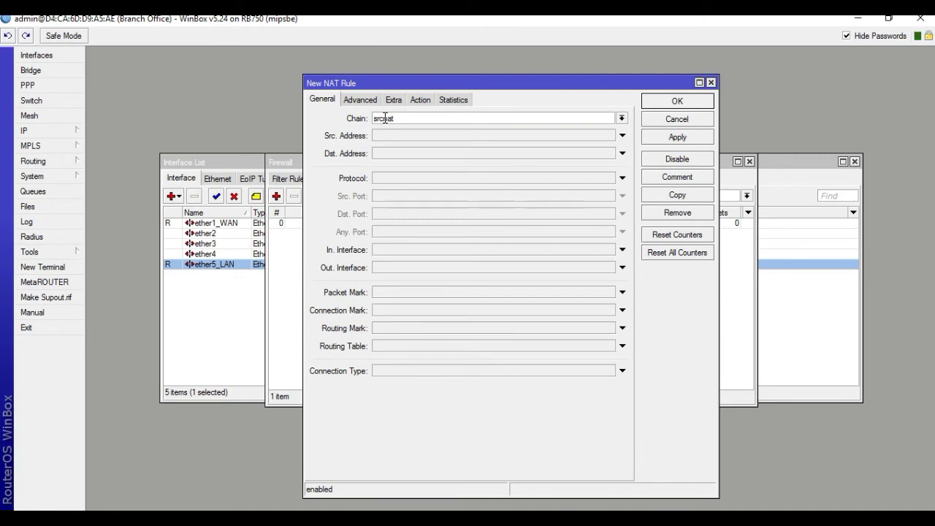
pyautogui.click(382, 276)
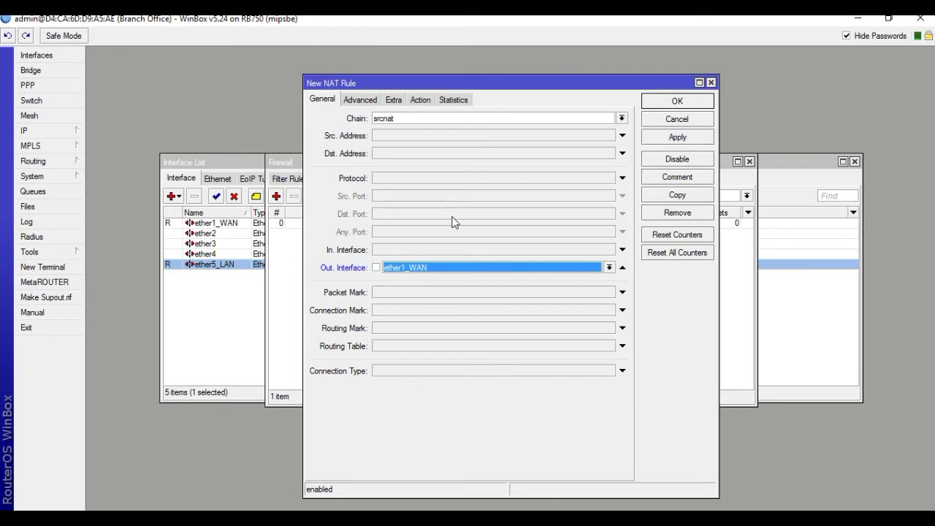
pyautogui.click(421, 100)
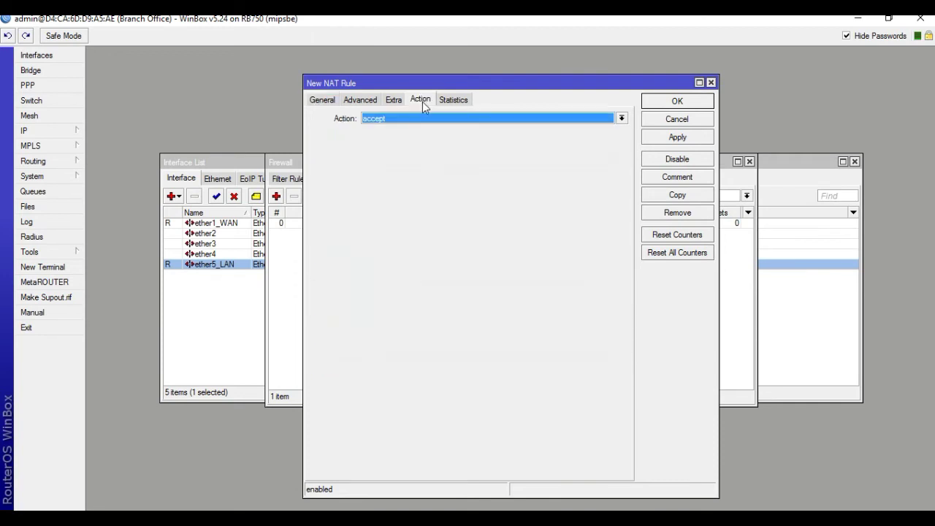
pyautogui.click(417, 119)
pyautogui.click(412, 183)
pyautogui.click(678, 140)
pyautogui.click(677, 102)
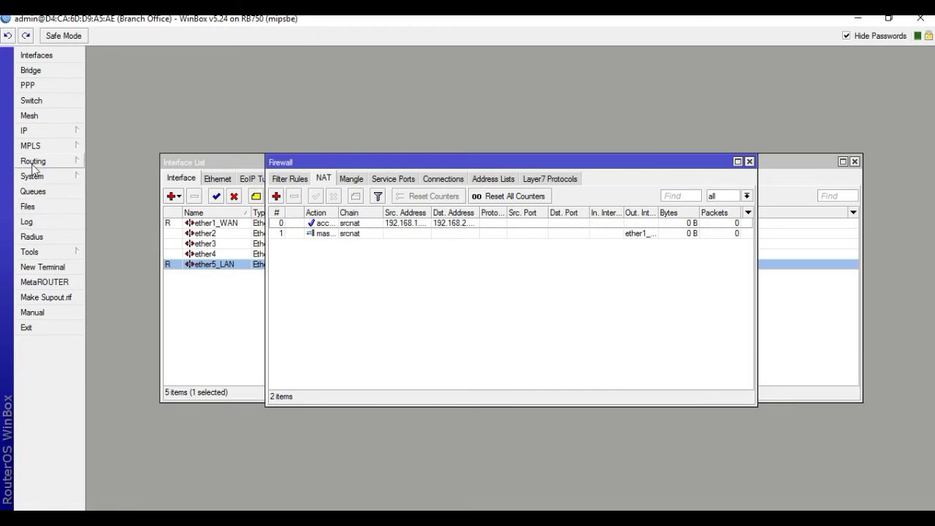
pyautogui.click(73, 132)
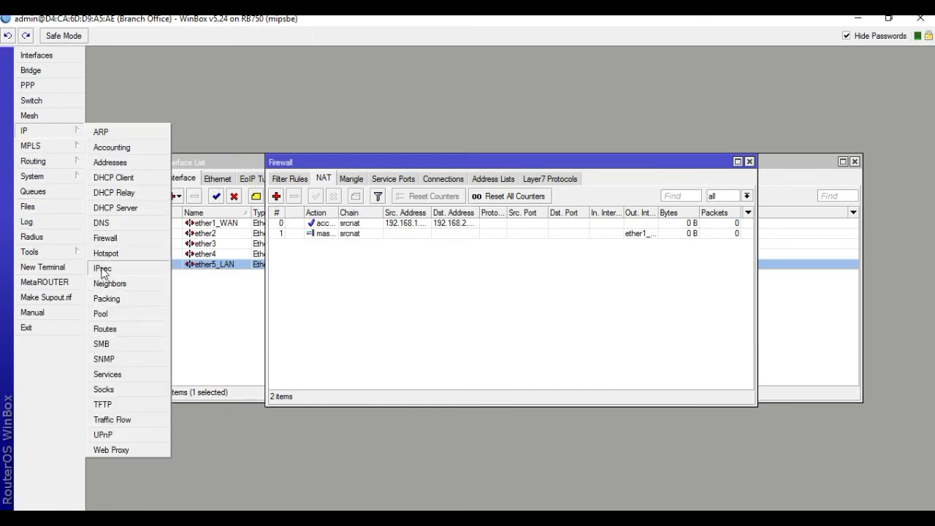
# Add proposal1 using md5 instead of sha1 authentication, keeping 3des encryption.
pyautogui.click(102, 269)
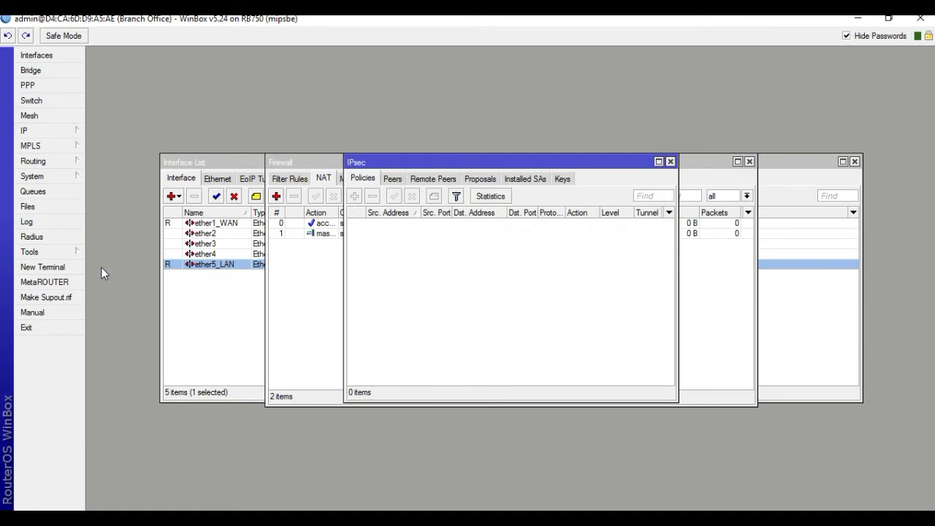
pyautogui.click(476, 181)
pyautogui.click(355, 196)
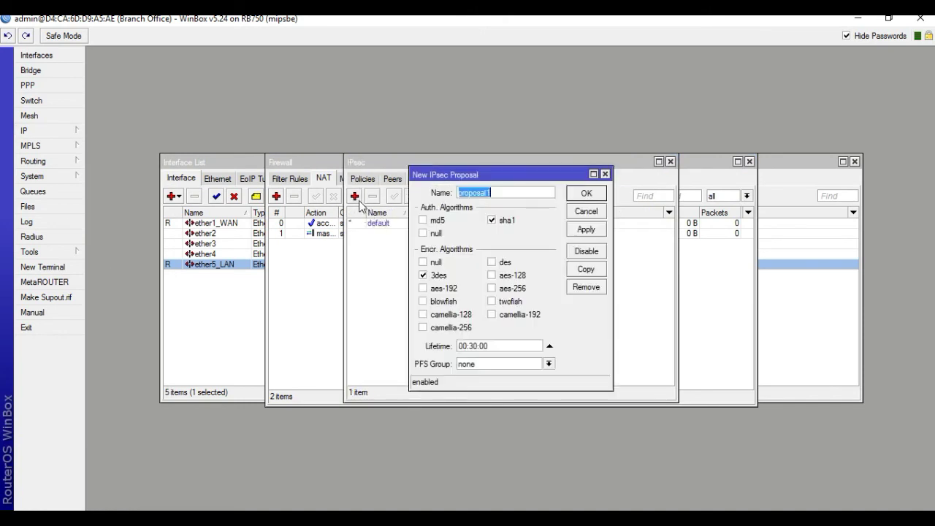
pyautogui.click(495, 220)
pyautogui.click(423, 221)
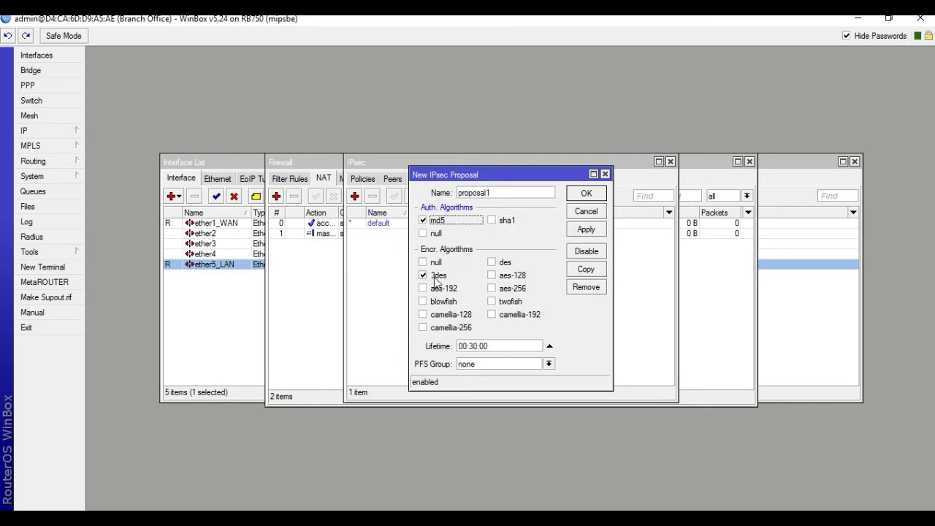
pyautogui.click(587, 230)
pyautogui.click(585, 196)
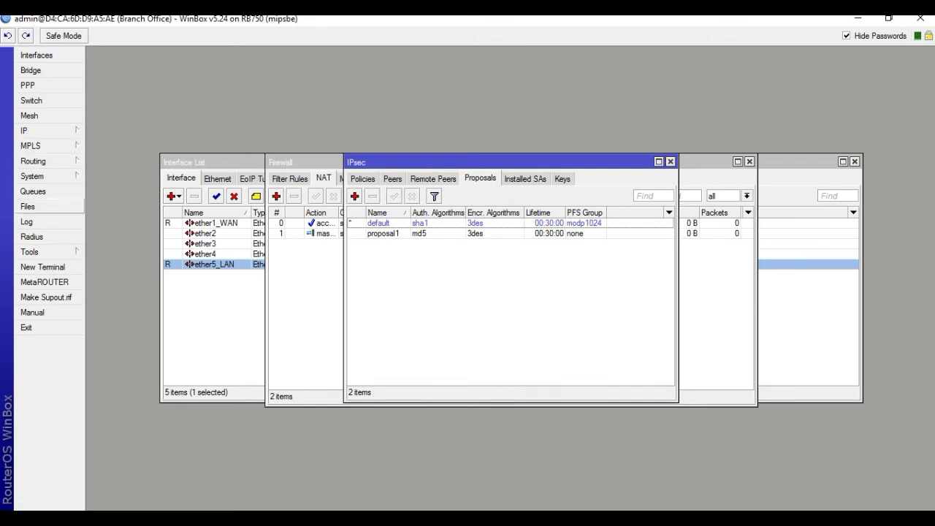
pyautogui.click(26, 130)
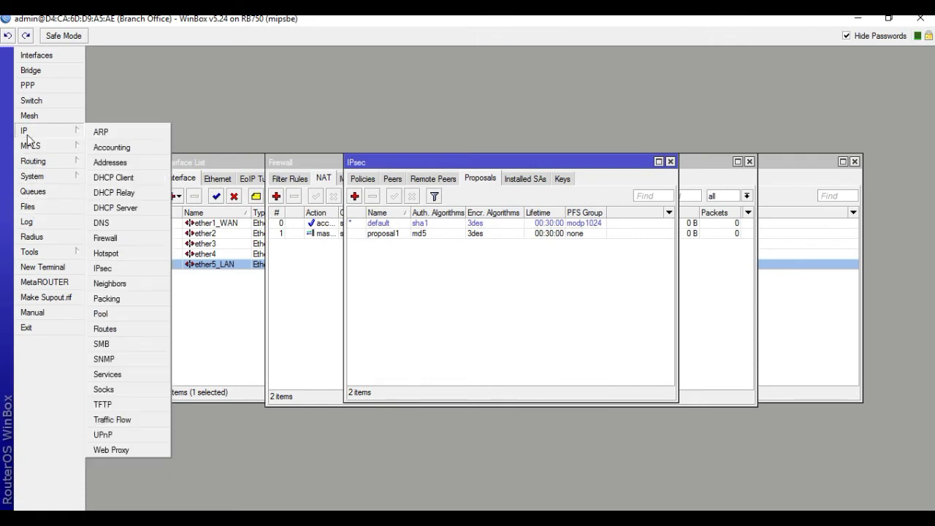
pyautogui.click(104, 268)
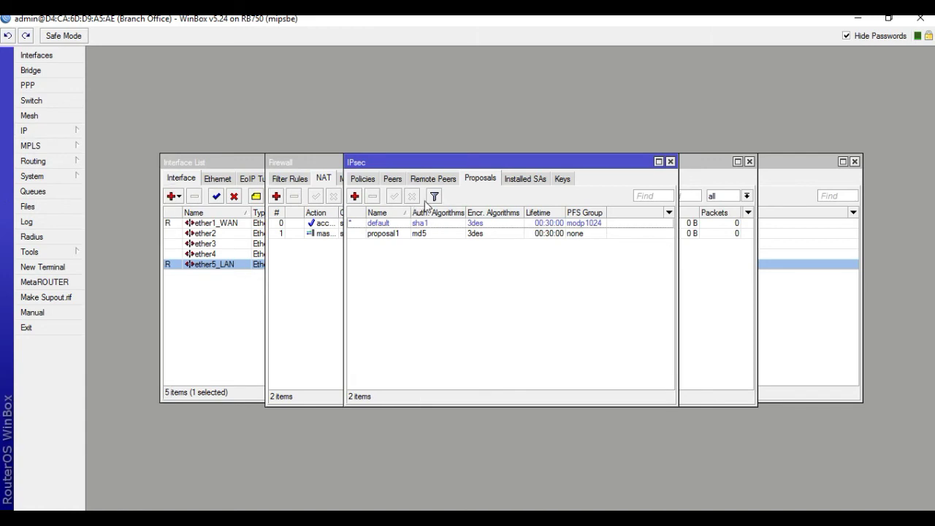
# Add an IPsec peer at 104.10.1.2 with its pre-shared secret.
pyautogui.click(393, 180)
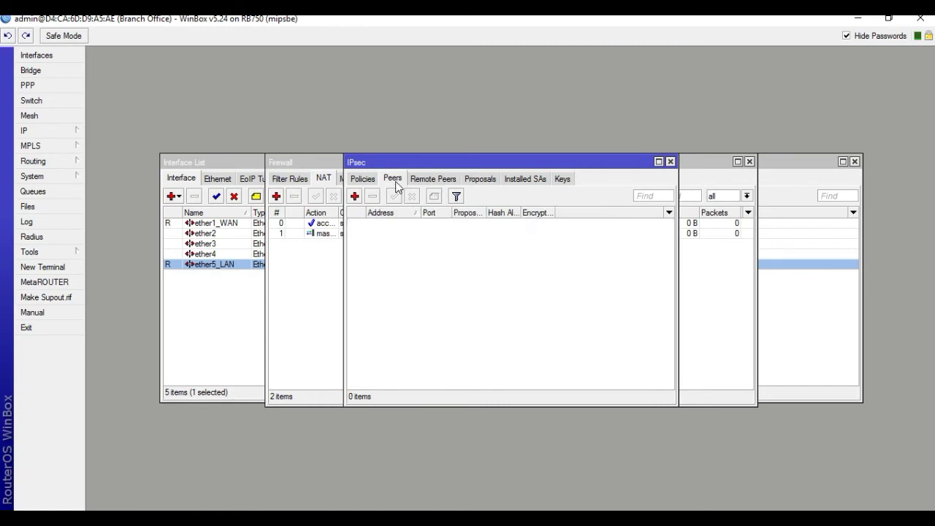
pyautogui.click(355, 196)
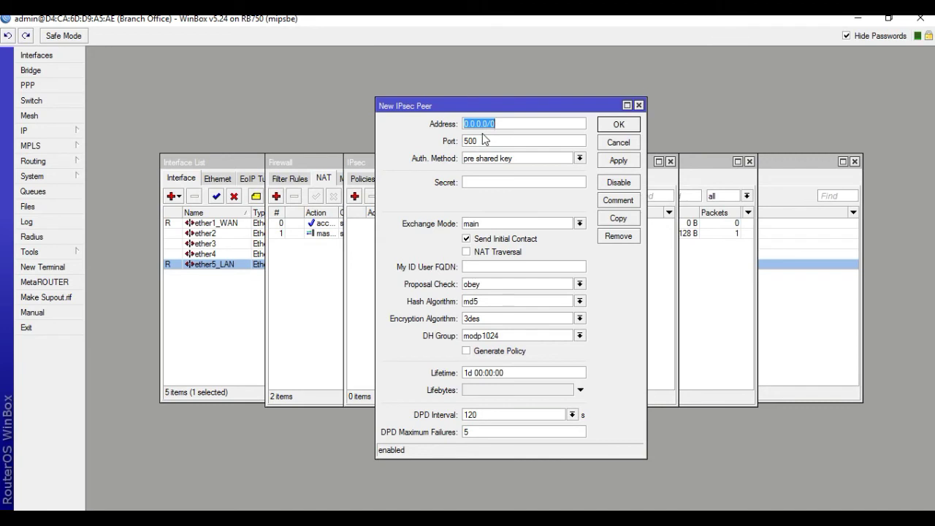
pyautogui.write('104.10.1.2')
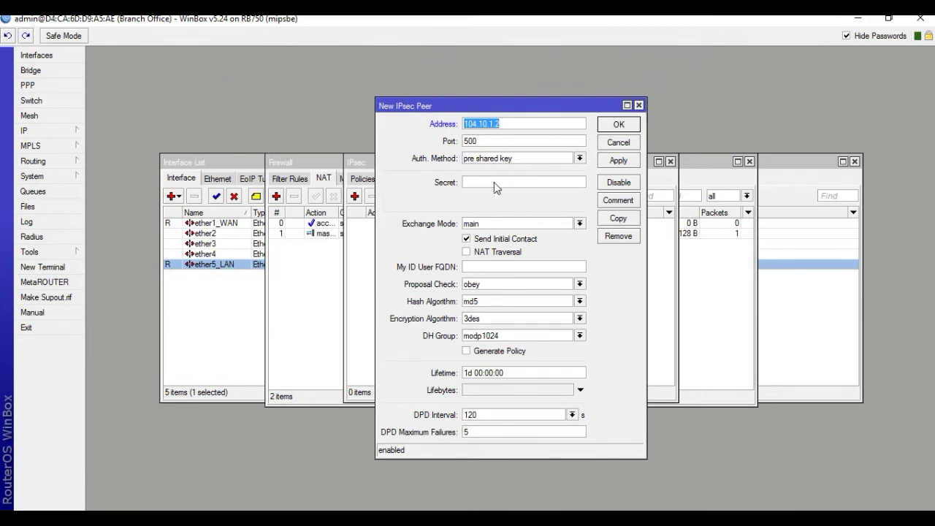
pyautogui.click(486, 183)
pyautogui.write('1234')
pyautogui.click(615, 161)
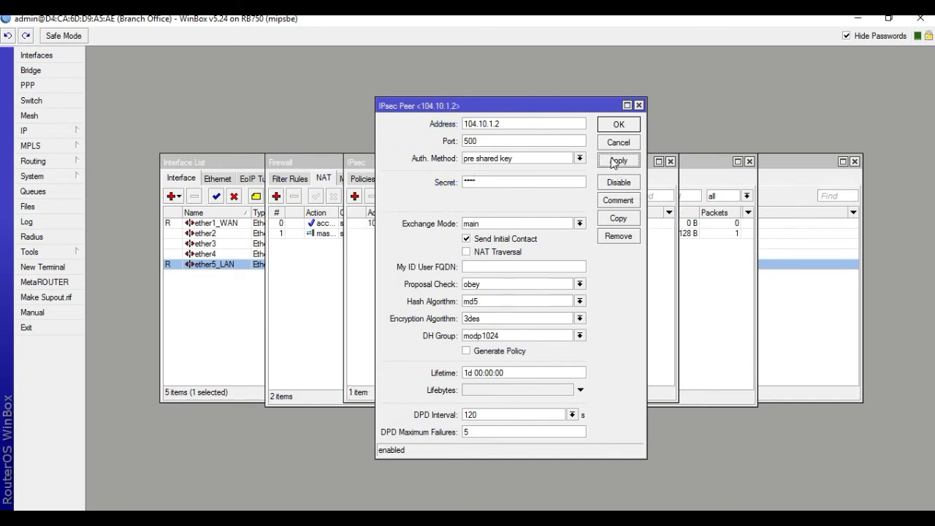
pyautogui.click(614, 130)
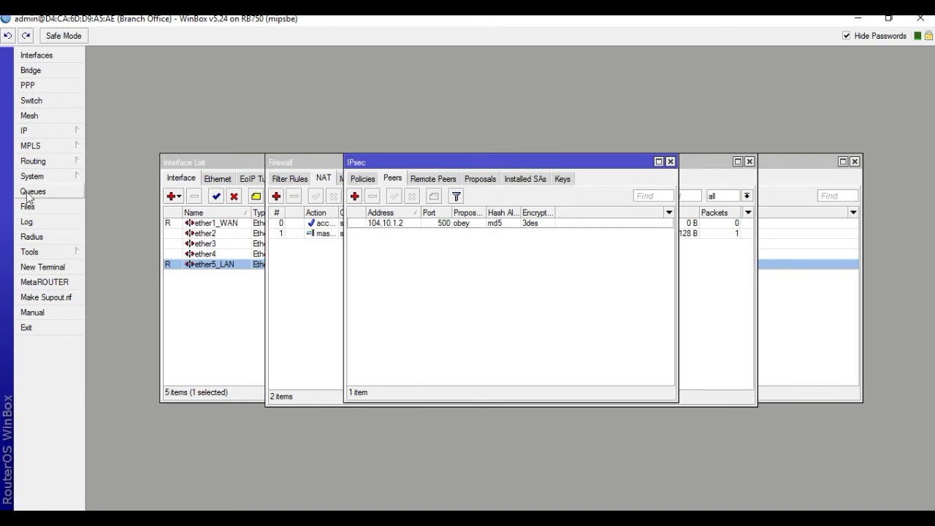
# Reopen IP > IPsec and show the Policies list.
pyautogui.click(22, 135)
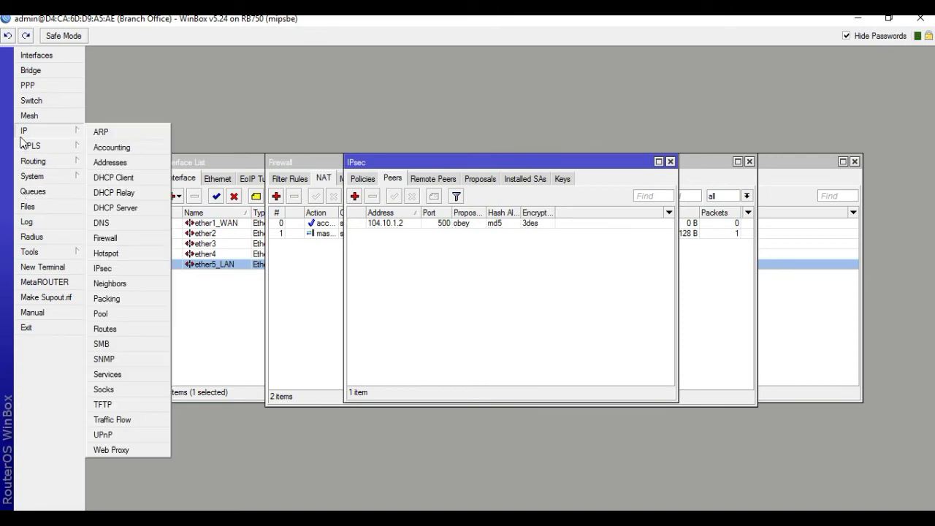
pyautogui.click(106, 268)
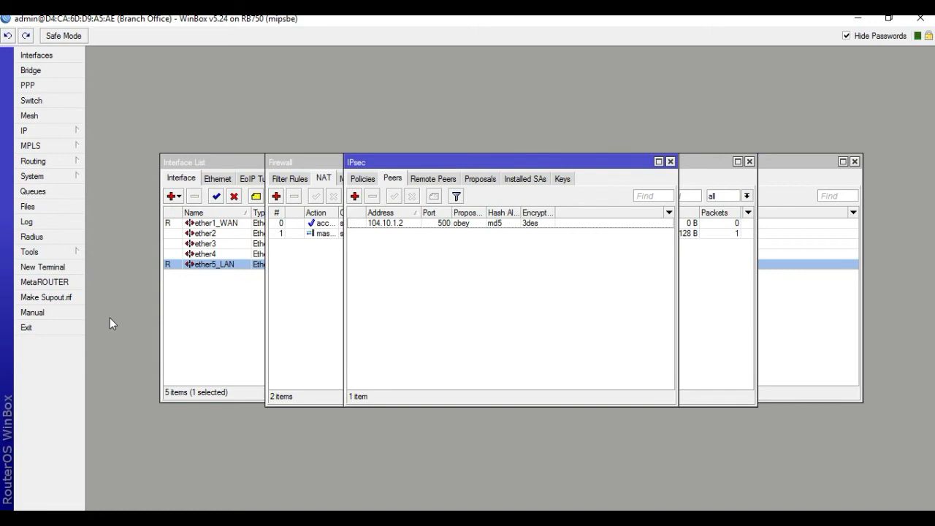
pyautogui.click(369, 182)
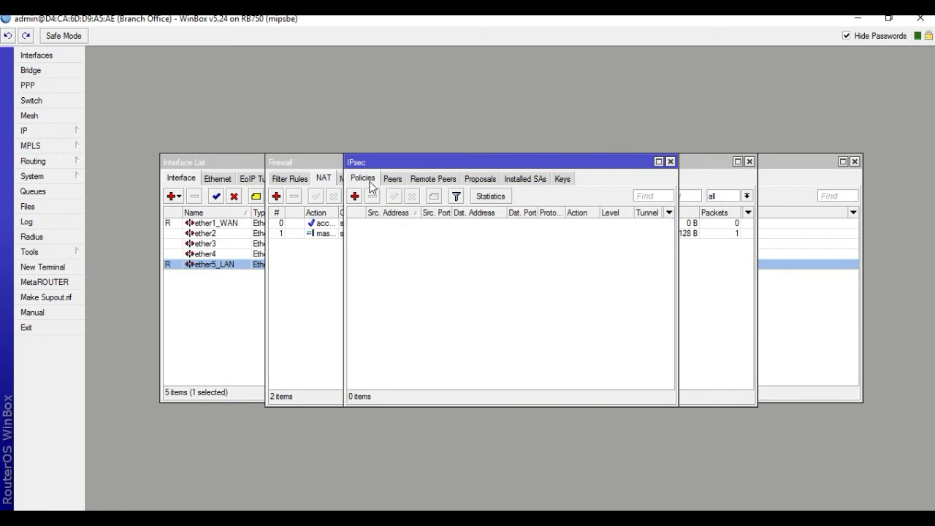
# Start a new IPsec policy using ah & esp protocols with tunnel mode enabled.
pyautogui.click(355, 196)
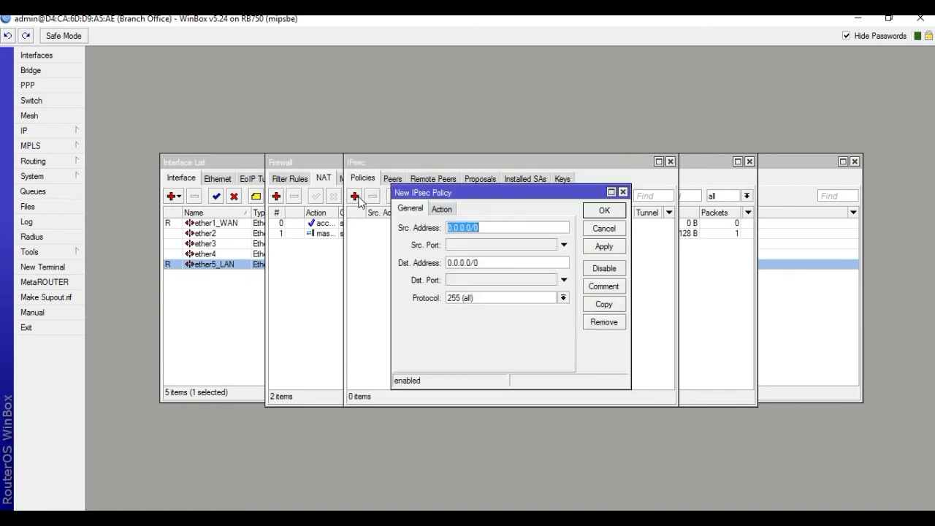
pyautogui.click(442, 210)
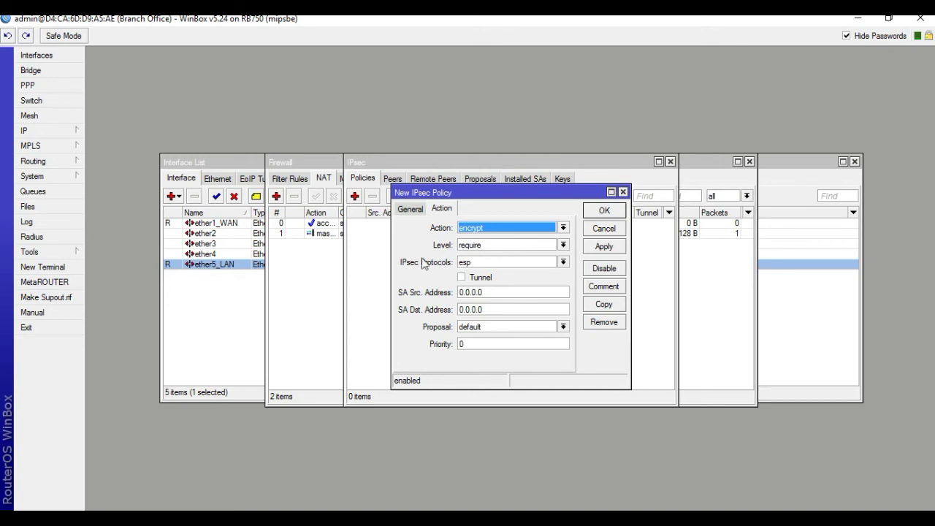
pyautogui.click(556, 262)
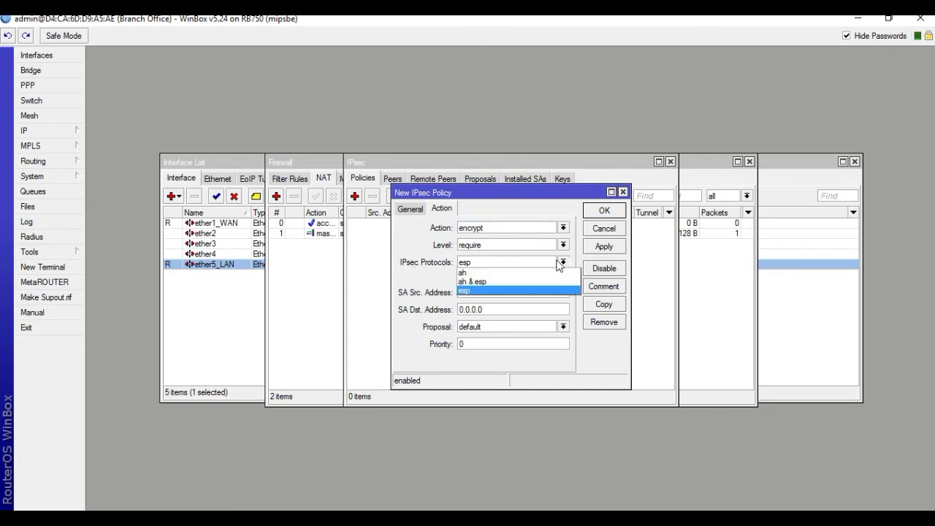
pyautogui.click(484, 282)
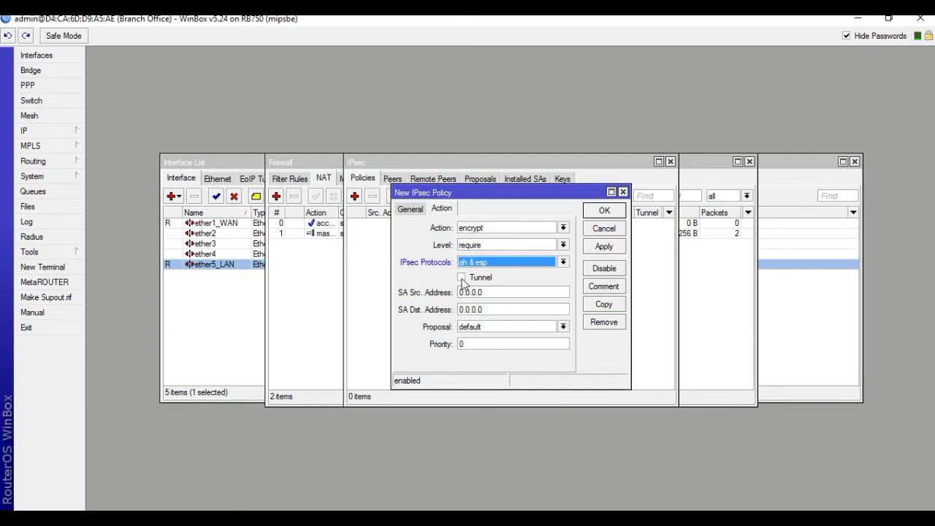
pyautogui.click(462, 279)
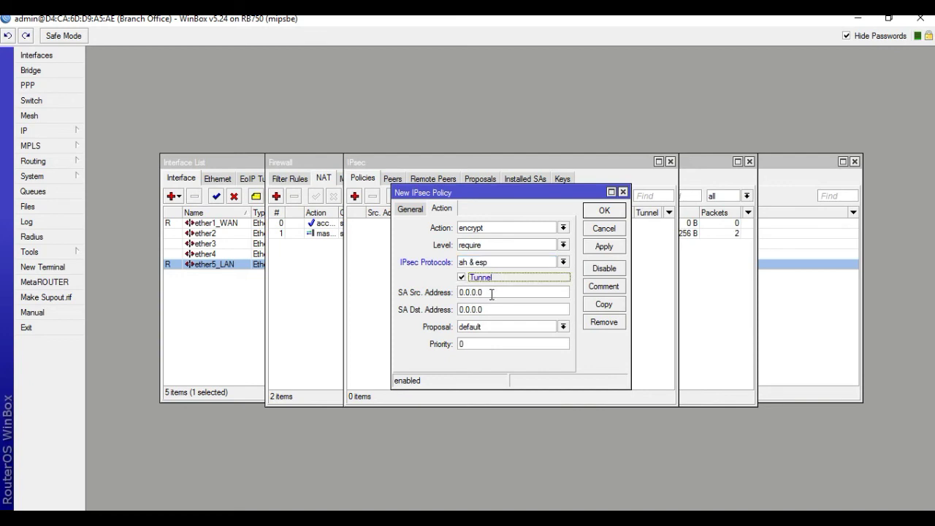
# Select the policy's existing SA source address value for replacement.
pyautogui.moveTo(492, 293); pyautogui.dragTo(424, 295)
pyautogui.hotkey('alt', 'Tab')
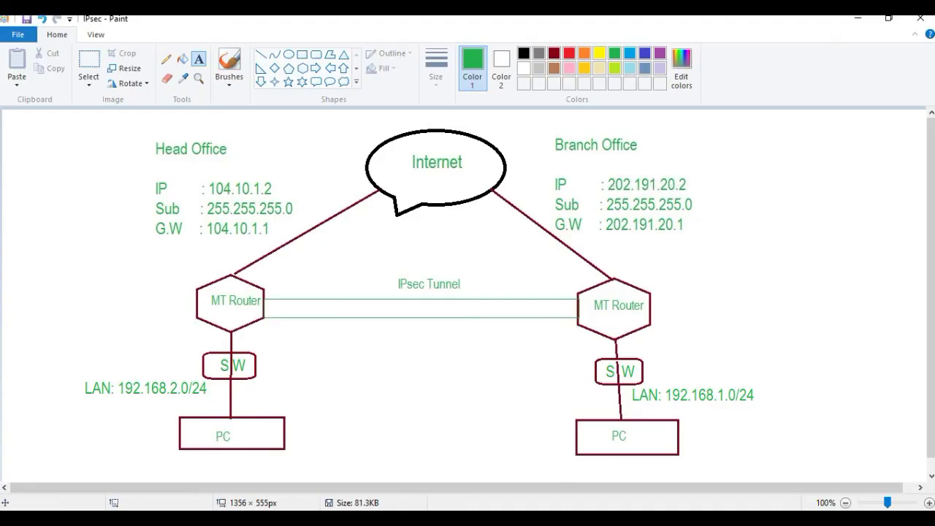
pyautogui.hotkey('alt', 'Tab')
pyautogui.moveTo(494, 291); pyautogui.dragTo(445, 298)
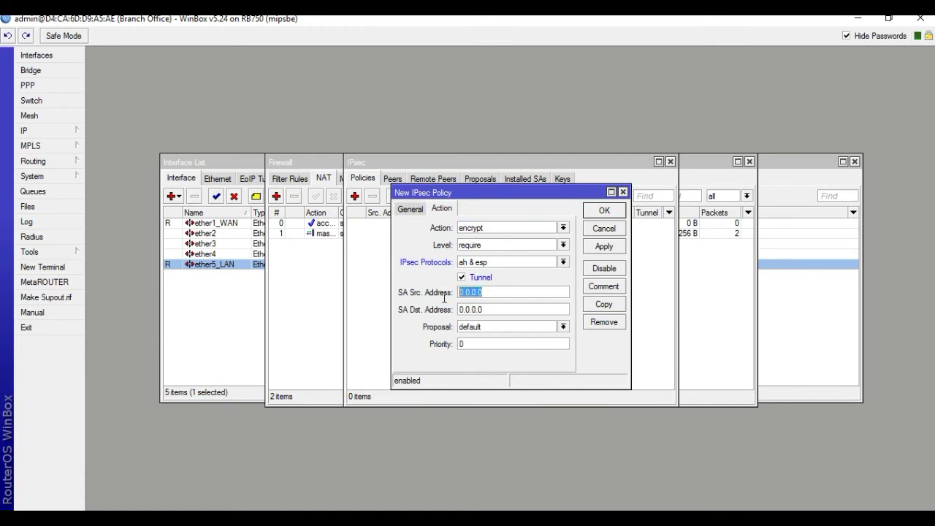
# Set SA source 202.191.20.2 and SA destination 104.10.1.2, then save the policy.
pyautogui.write('202.191.')
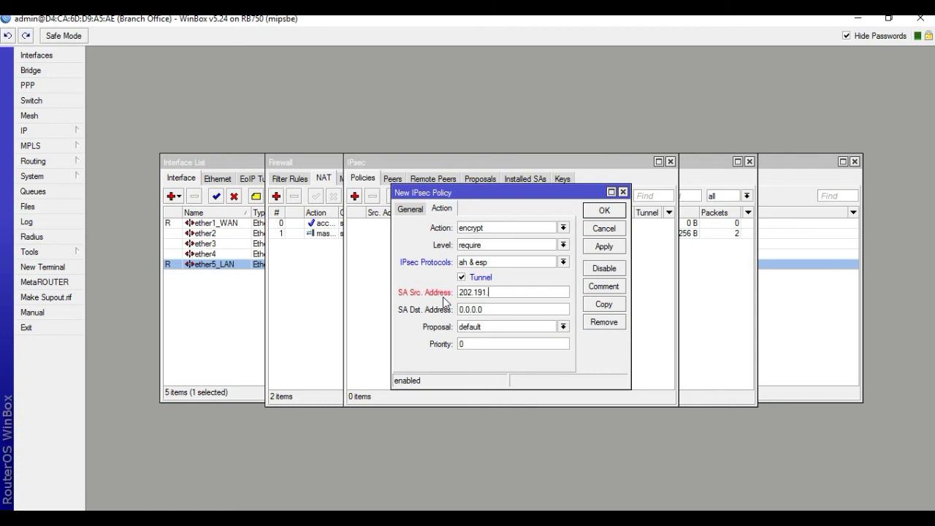
pyautogui.write('20.2')
pyautogui.moveTo(494, 310); pyautogui.dragTo(455, 310)
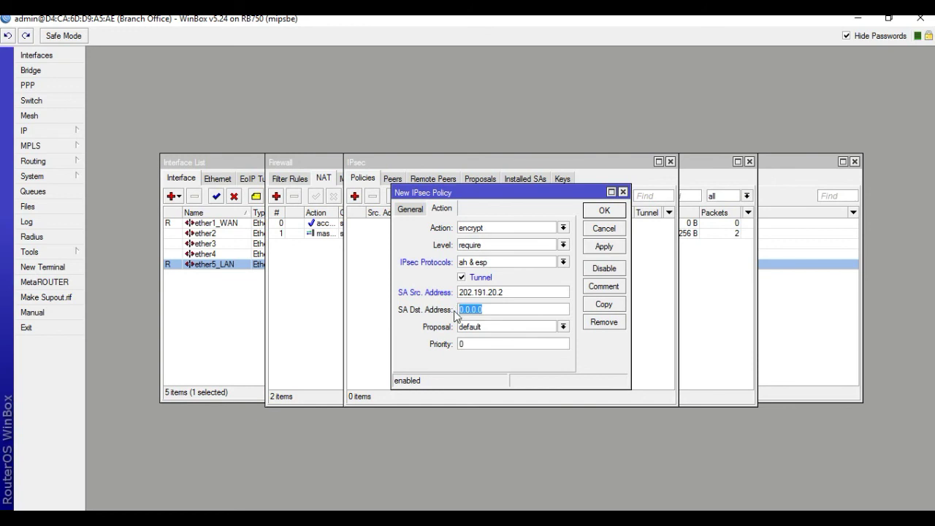
pyautogui.write('104.10.1.2')
pyautogui.click(604, 246)
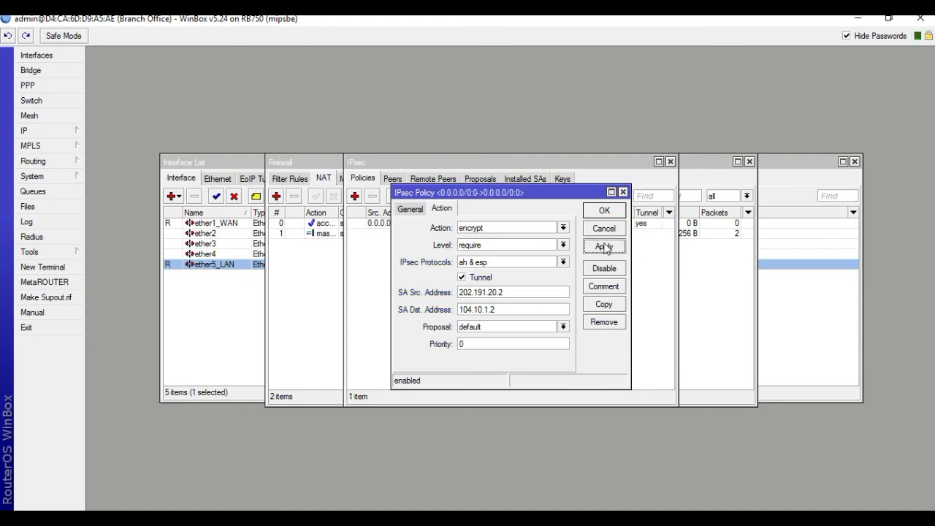
pyautogui.click(604, 211)
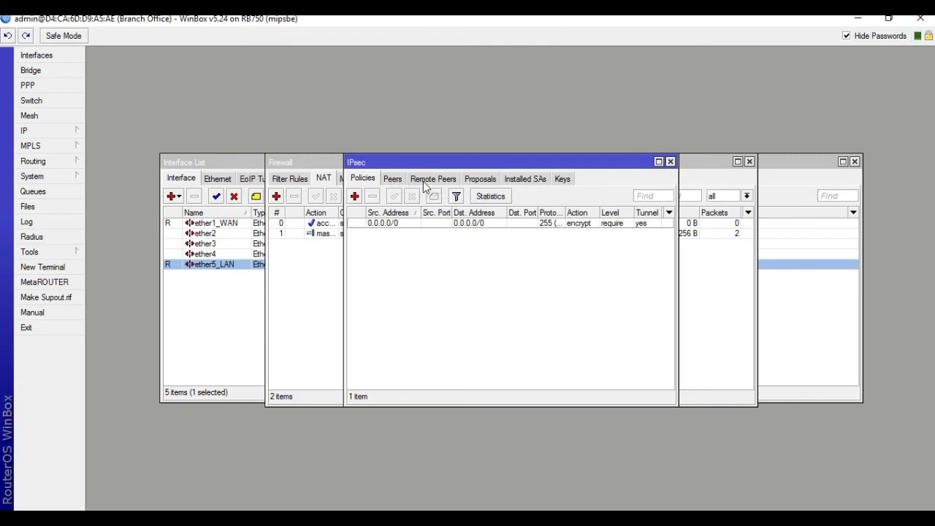
# Check the Peers, Policies and Remote Peers lists and select the 202.191.20.2 to 104.10.1.2 remote peer.
pyautogui.click(424, 182)
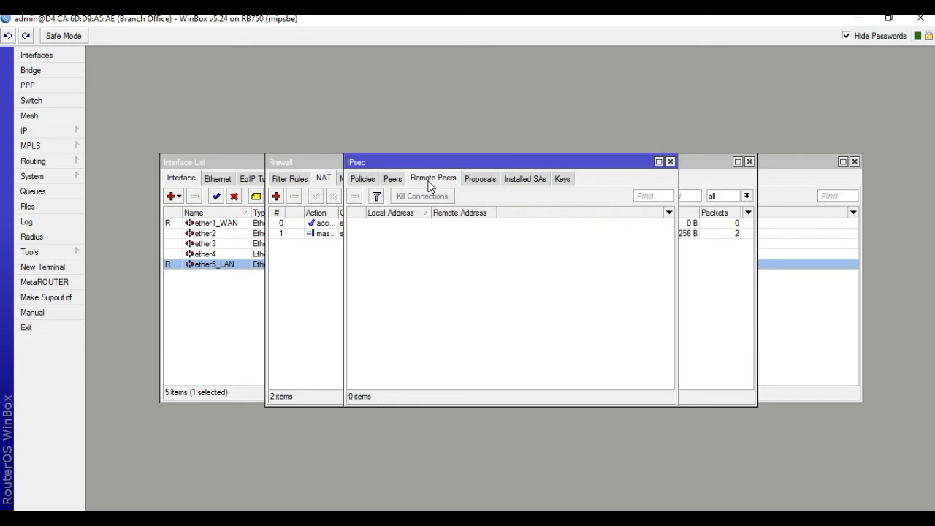
pyautogui.click(395, 180)
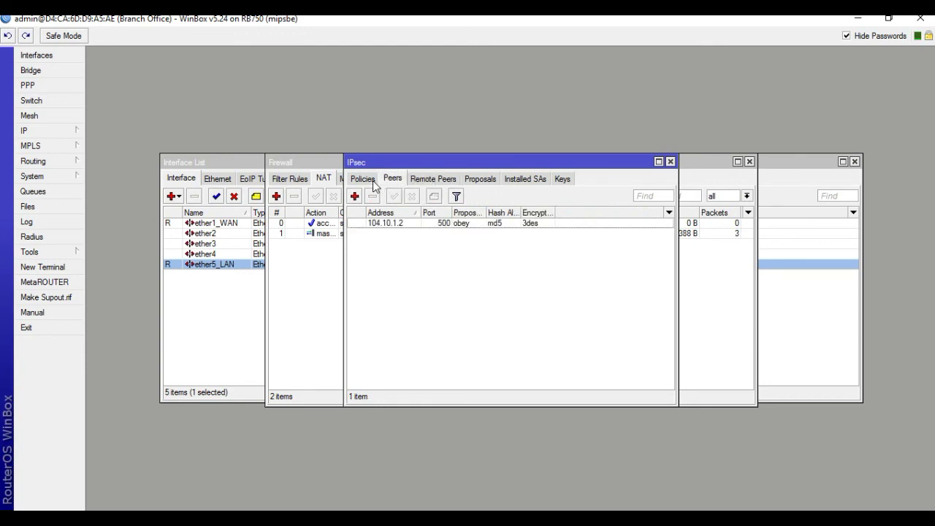
pyautogui.click(368, 182)
pyautogui.click(393, 183)
pyautogui.click(423, 180)
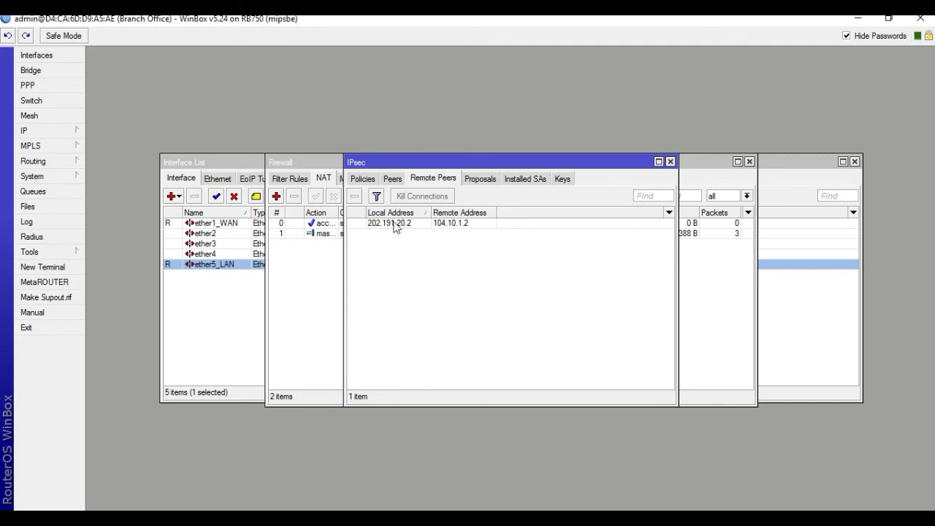
pyautogui.click(427, 223)
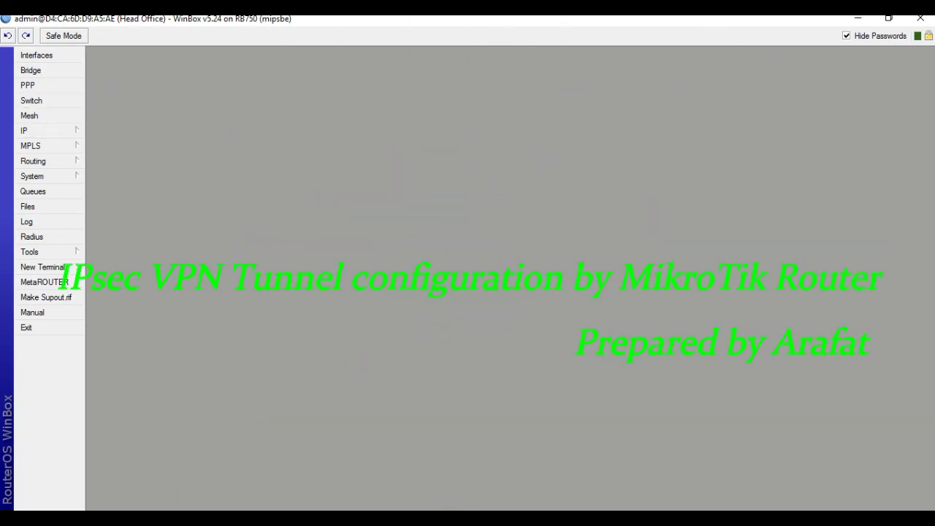
# Restore the IPsec network diagram in Paint from the taskbar.
pyautogui.moveTo(453, 519)
pyautogui.click(453, 519)
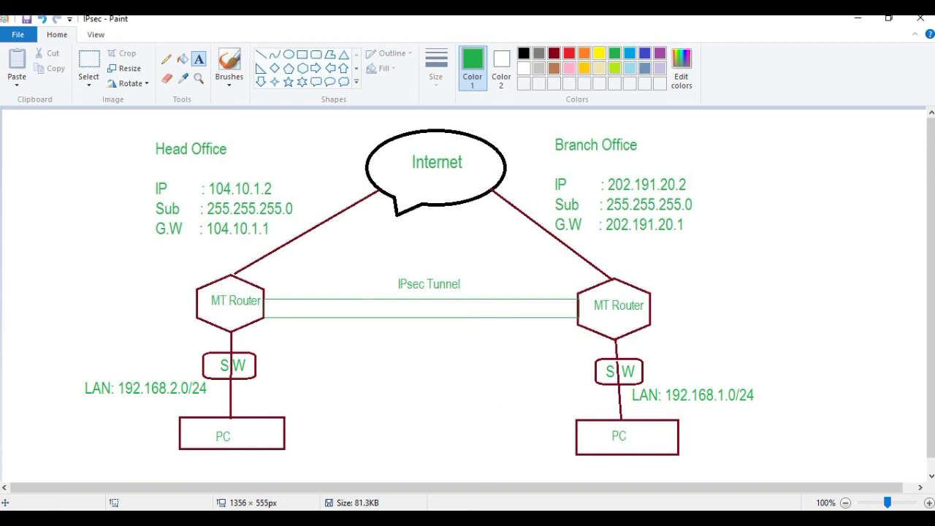
# Ping 192.168.1.1 from a new terminal on the Head Office router.
pyautogui.hotkey('alt', 'Tab')
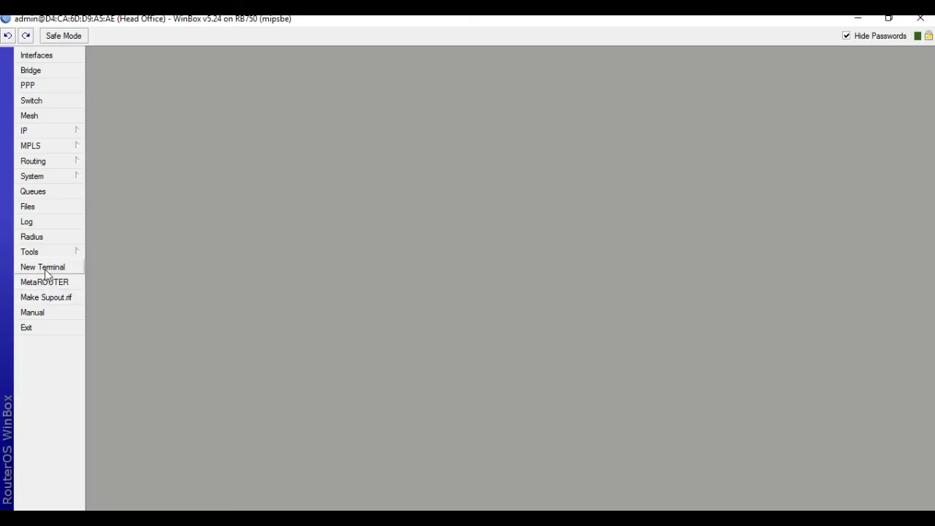
pyautogui.click(43, 267)
pyautogui.write('ping ')
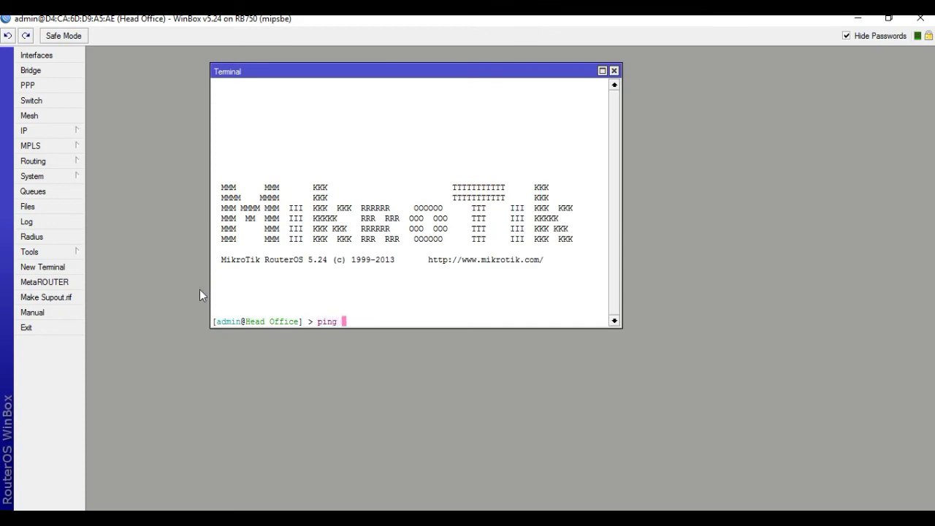
pyautogui.write('192.168.1.1')
pyautogui.press('Return')
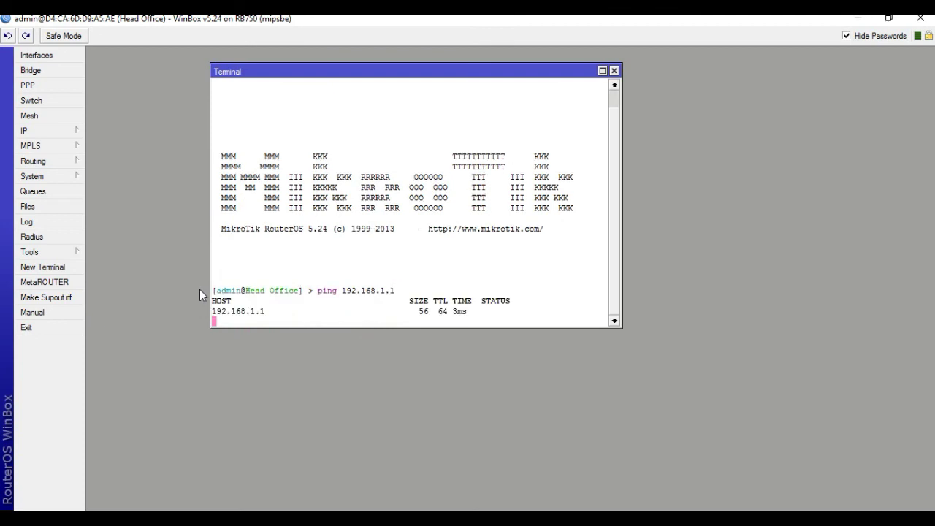